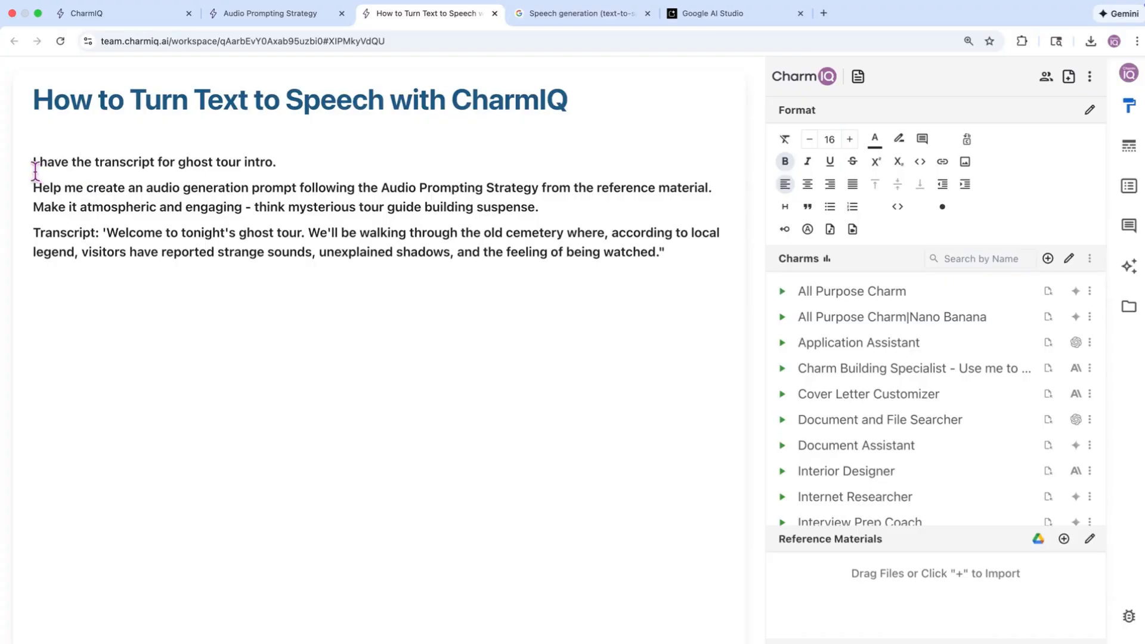
# Step: Review the ghost tour request, focusing on the audio generation prompt and the Audio Prompting Strategy it refers to
pyautogui.moveTo(33, 168); pyautogui.dragTo(277, 177)
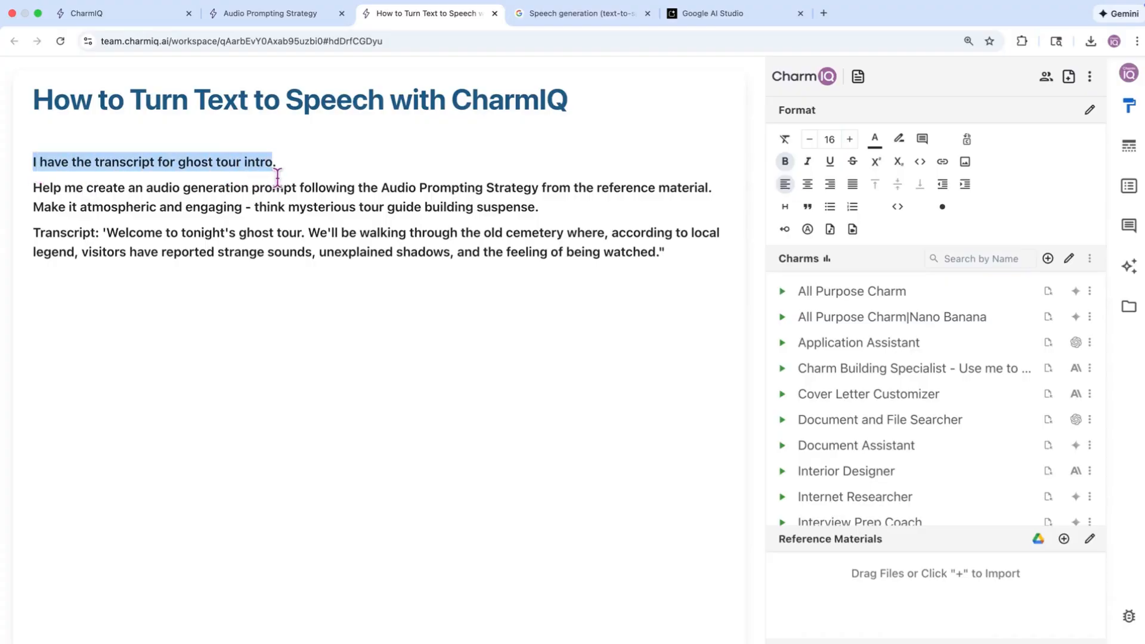
pyautogui.moveTo(87, 191); pyautogui.dragTo(358, 189)
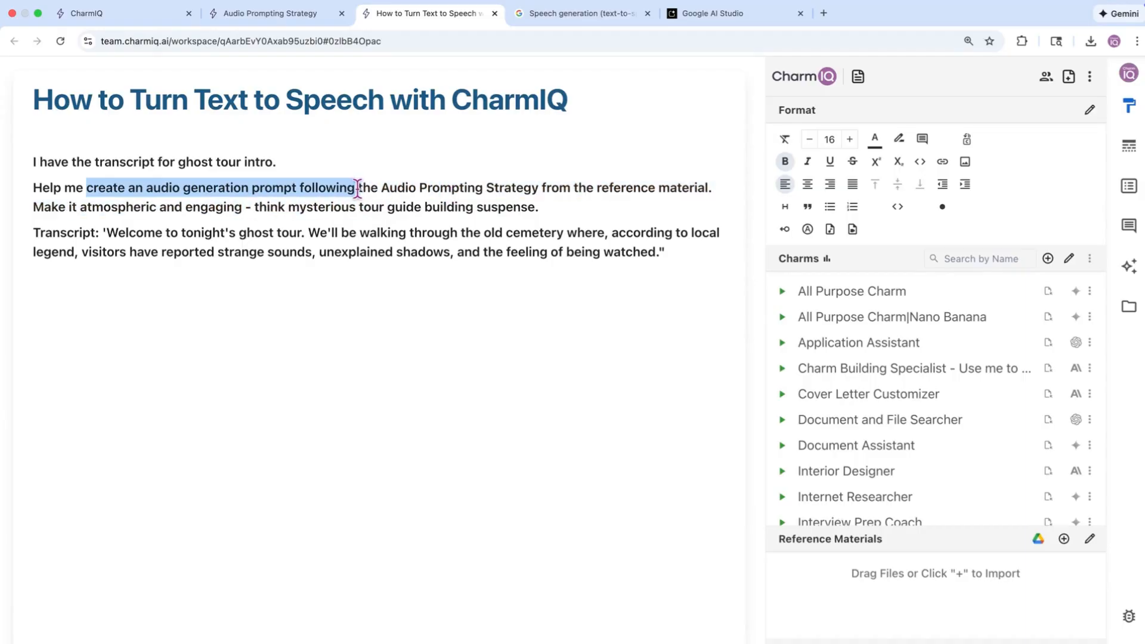
pyautogui.click(355, 189)
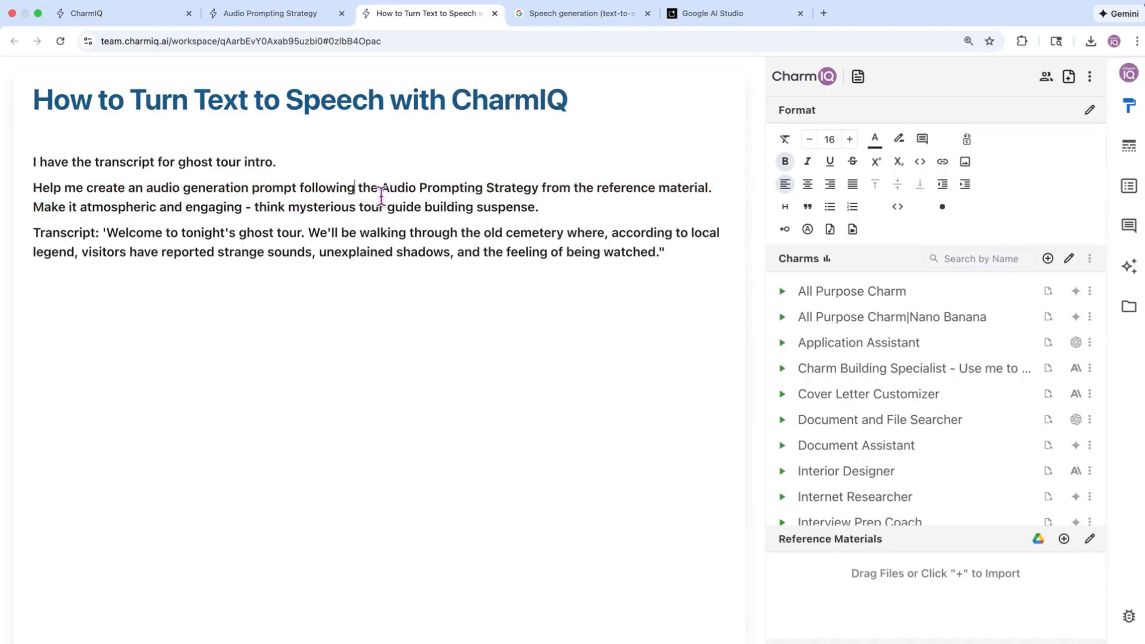
pyautogui.moveTo(382, 188); pyautogui.dragTo(573, 196)
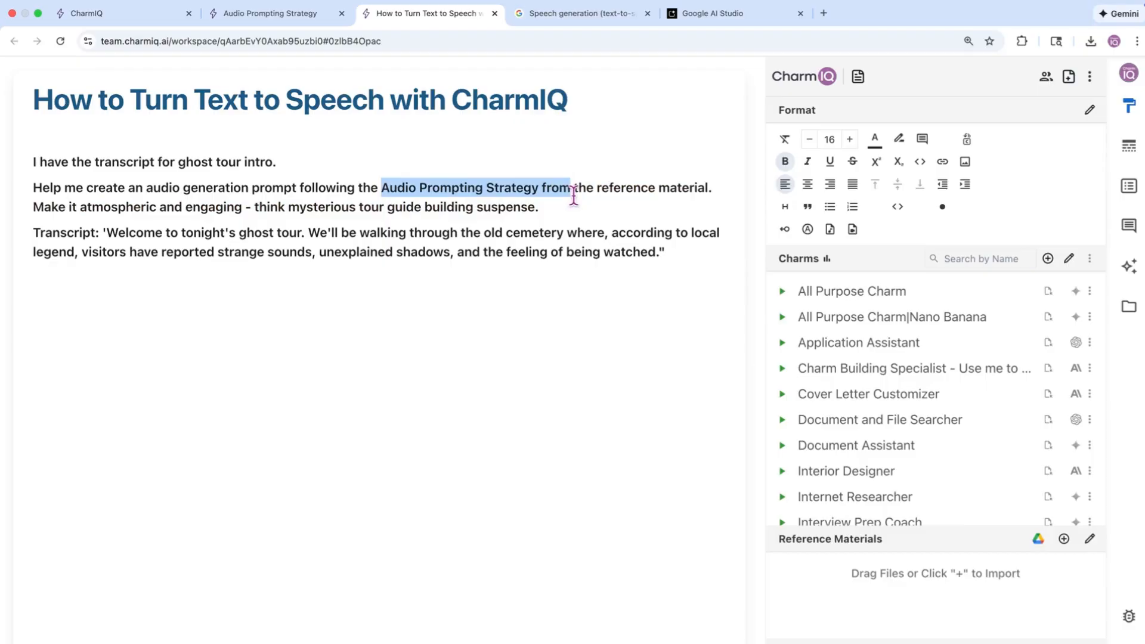
# Step: Examine the prompting guide and detailed prompting strategies in the Gemini API speech generation documentation
pyautogui.click(606, 14)
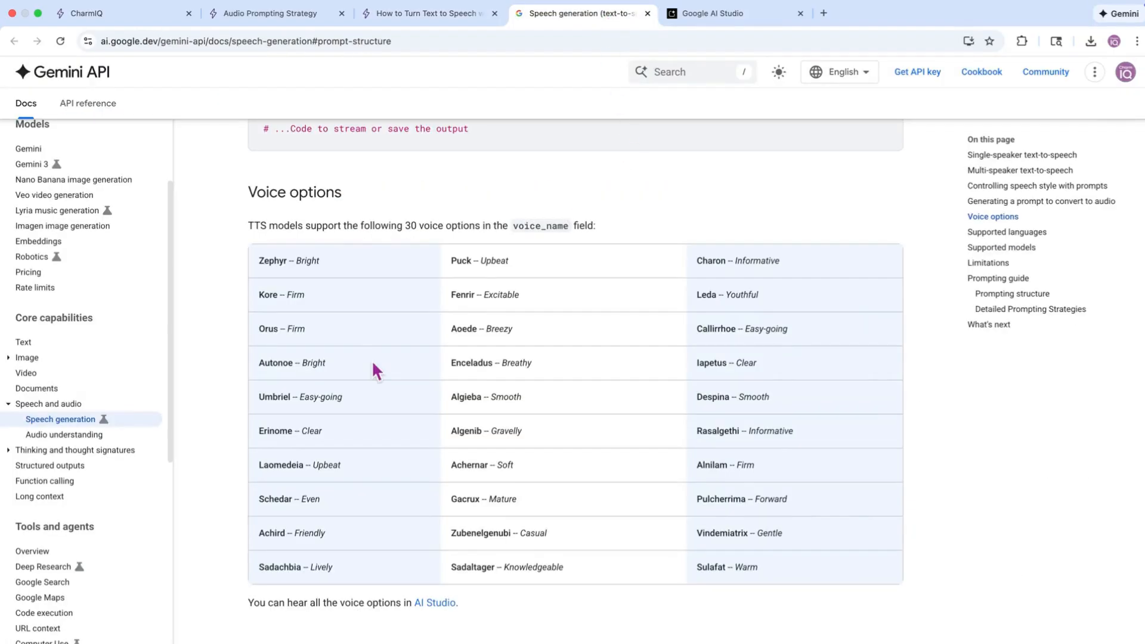
pyautogui.scroll(-2, 596, 504)
pyautogui.scroll(-15, 595, 506)
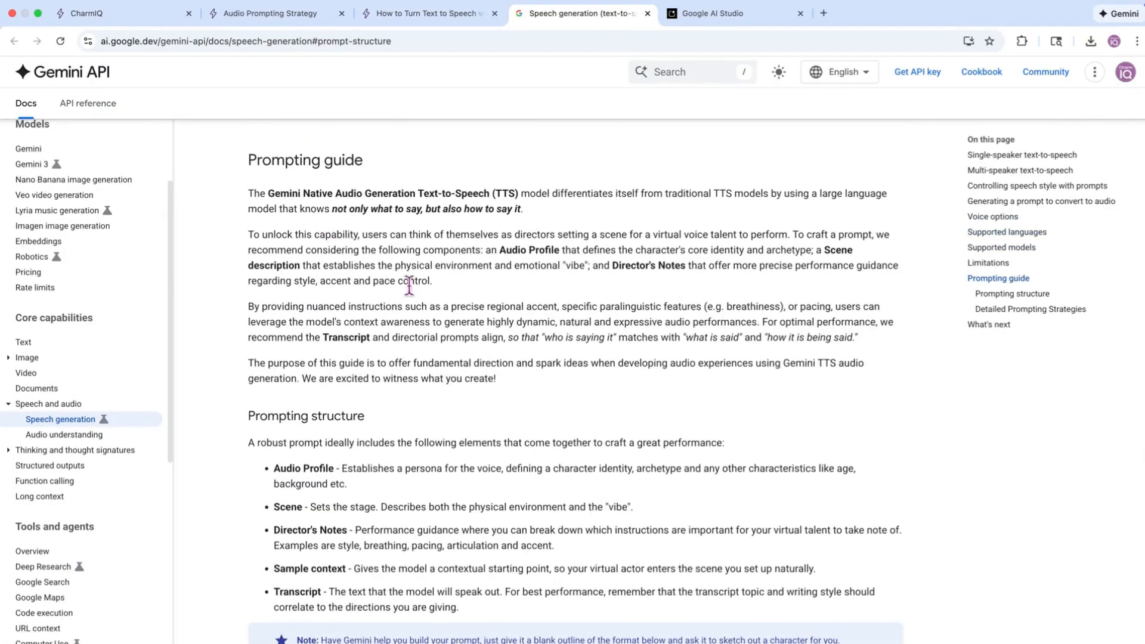
pyautogui.scroll(-5, 525, 525)
pyautogui.scroll(-10, 525, 525)
pyautogui.moveTo(248, 250); pyautogui.dragTo(420, 250)
pyautogui.scroll(-5, 347, 394)
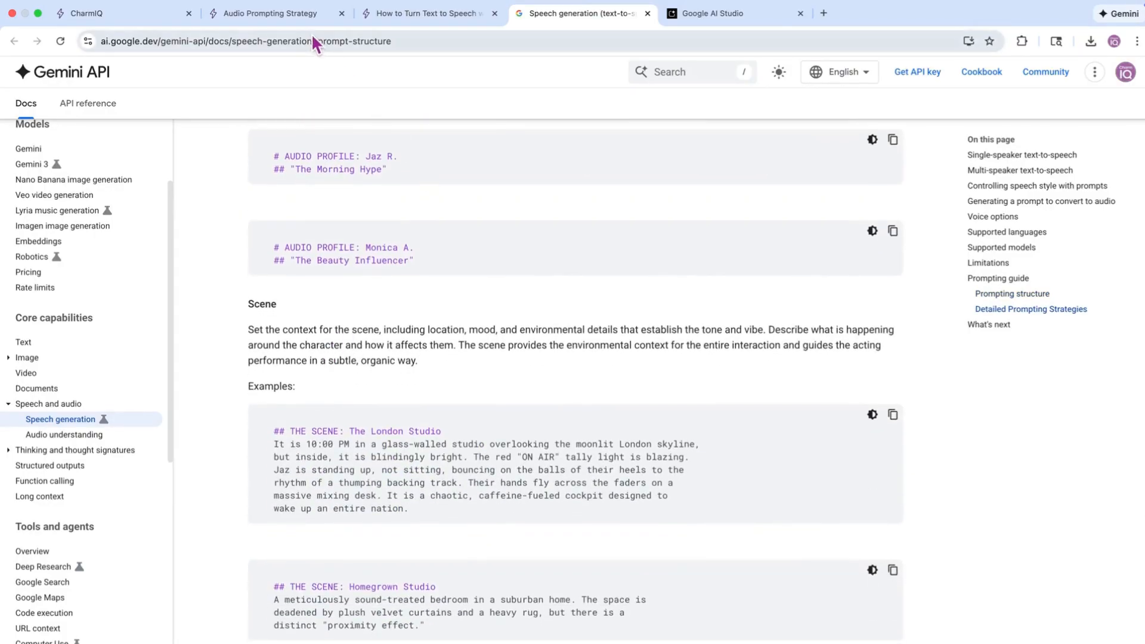
# Step: Look over the Audio Prompting Strategy document in CharmIQ
pyautogui.click(305, 24)
pyautogui.scroll(-3, 237, 506)
pyautogui.scroll(2, 328, 333)
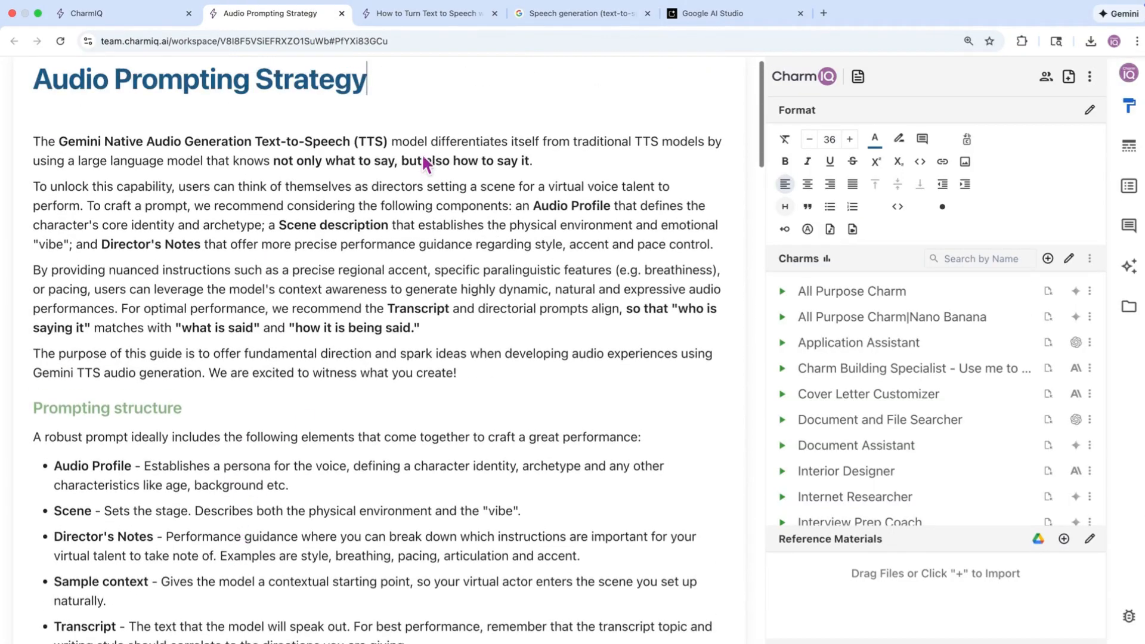
# Step: Add the Audio Prompting Strategy workspace to the reference materials of the How to Turn Text to Speech with CharmIQ document
pyautogui.click(445, 23)
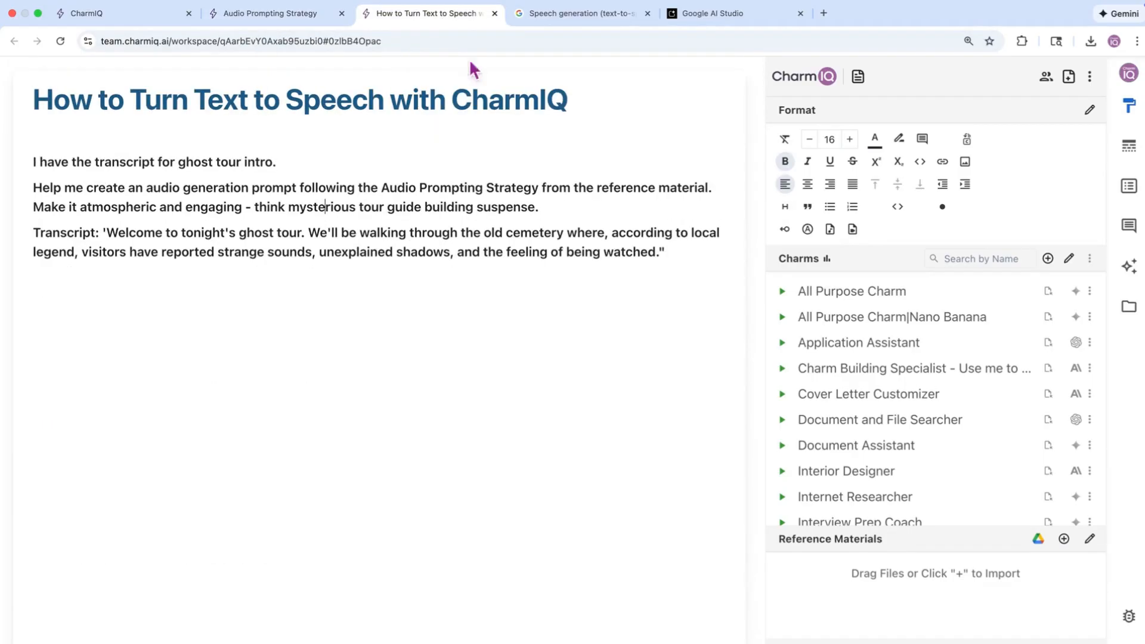
pyautogui.click(1065, 540)
pyautogui.click(328, 292)
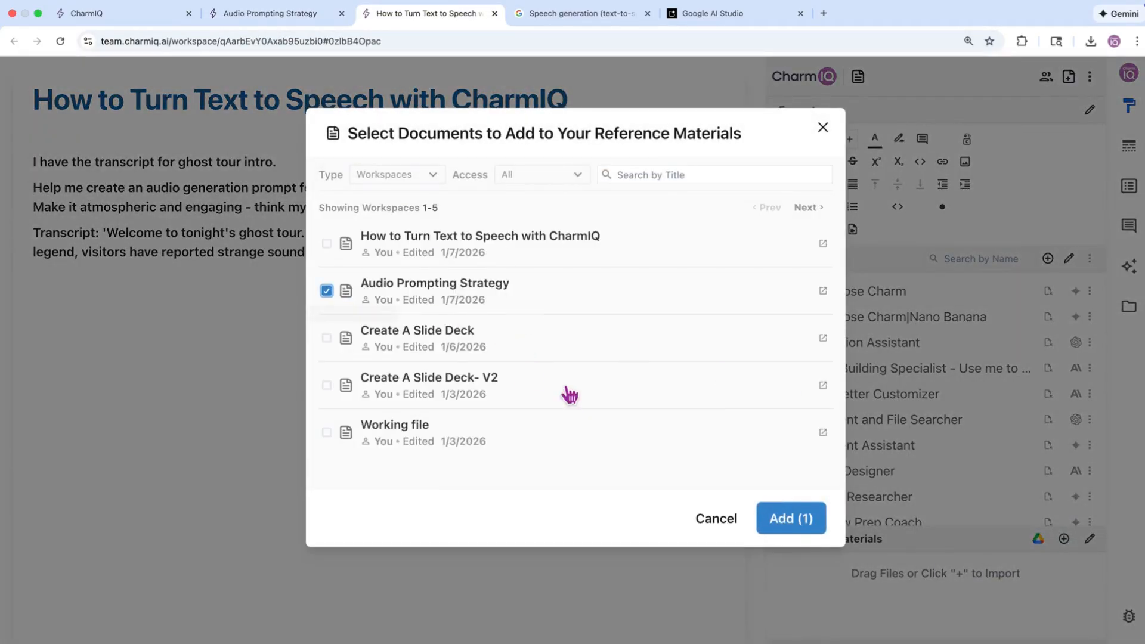
pyautogui.click(778, 514)
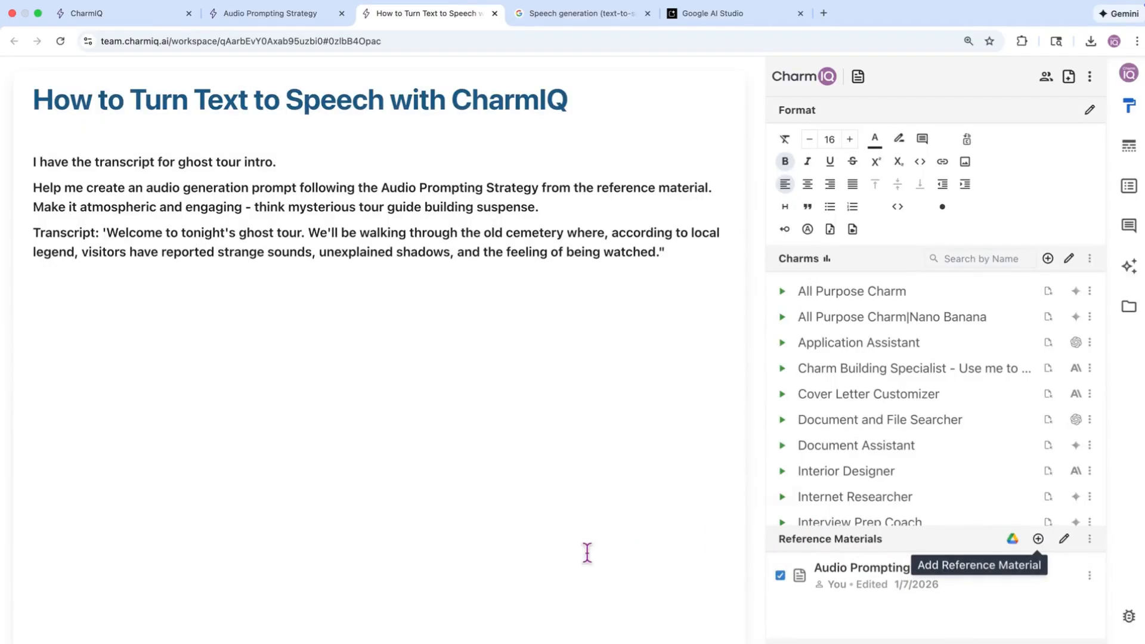
# Step: Run the All Purpose Charm on the empty line below the ghost tour transcript
pyautogui.click(104, 308)
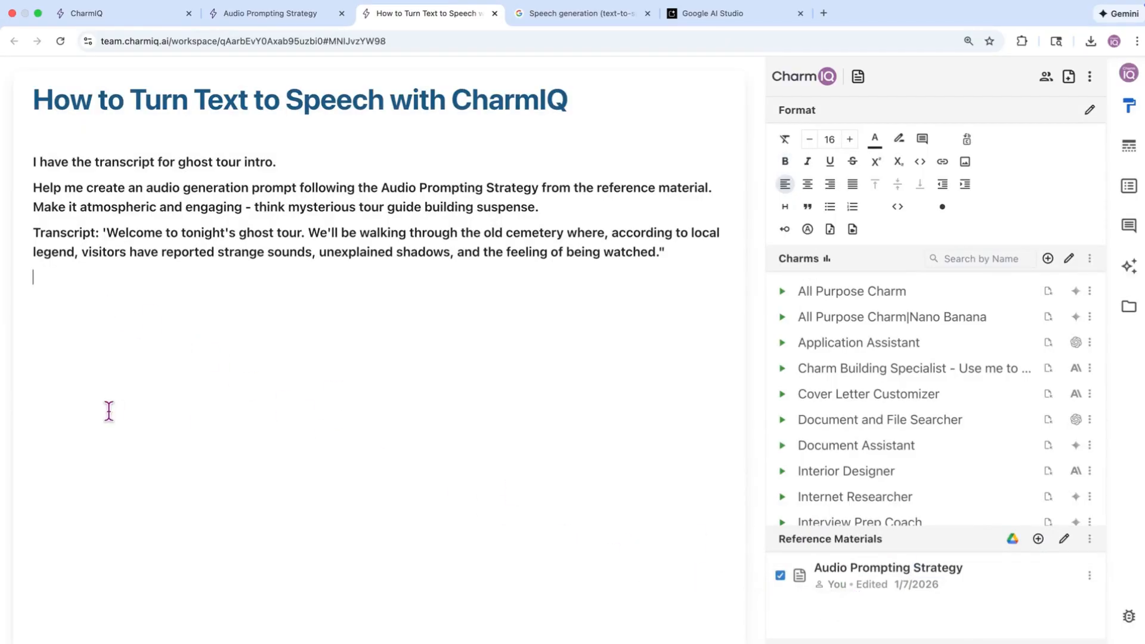
pyautogui.click(781, 291)
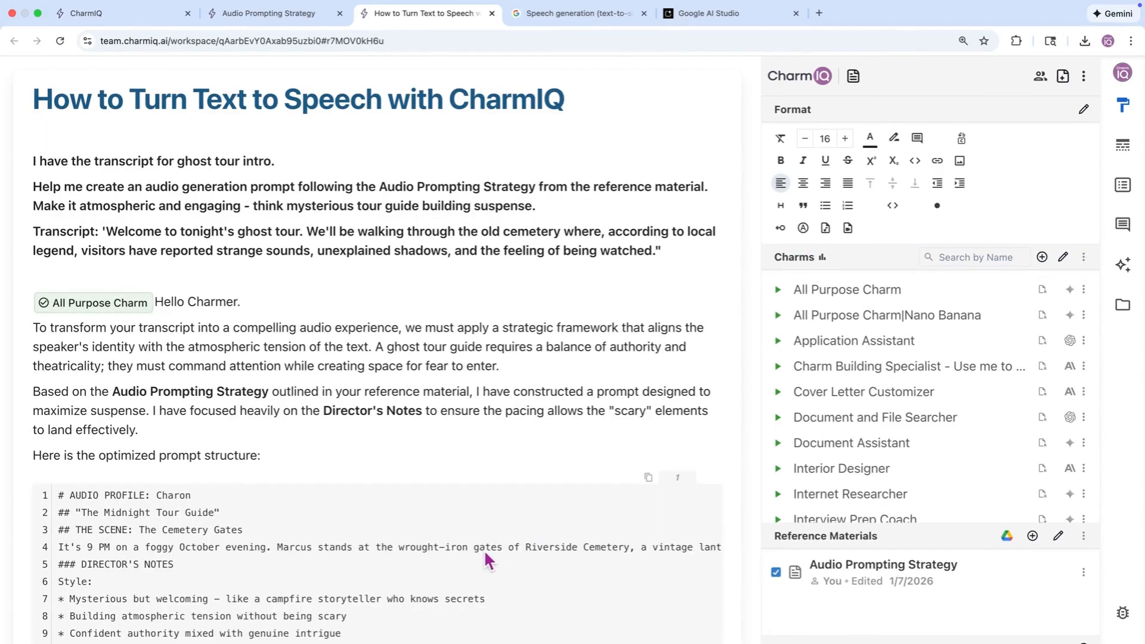
# Step: Copy the optimized prompt from the generated code block and paste it below the block with matching style
pyautogui.scroll(-3, 485, 549)
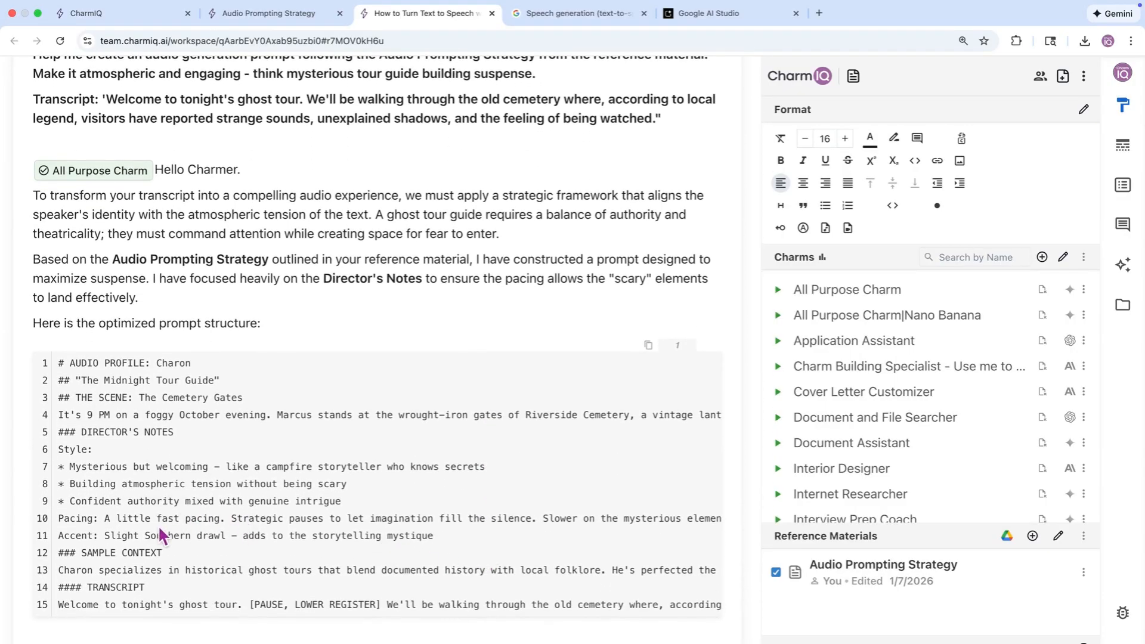
pyautogui.scroll(-1, 160, 530)
pyautogui.click(118, 391)
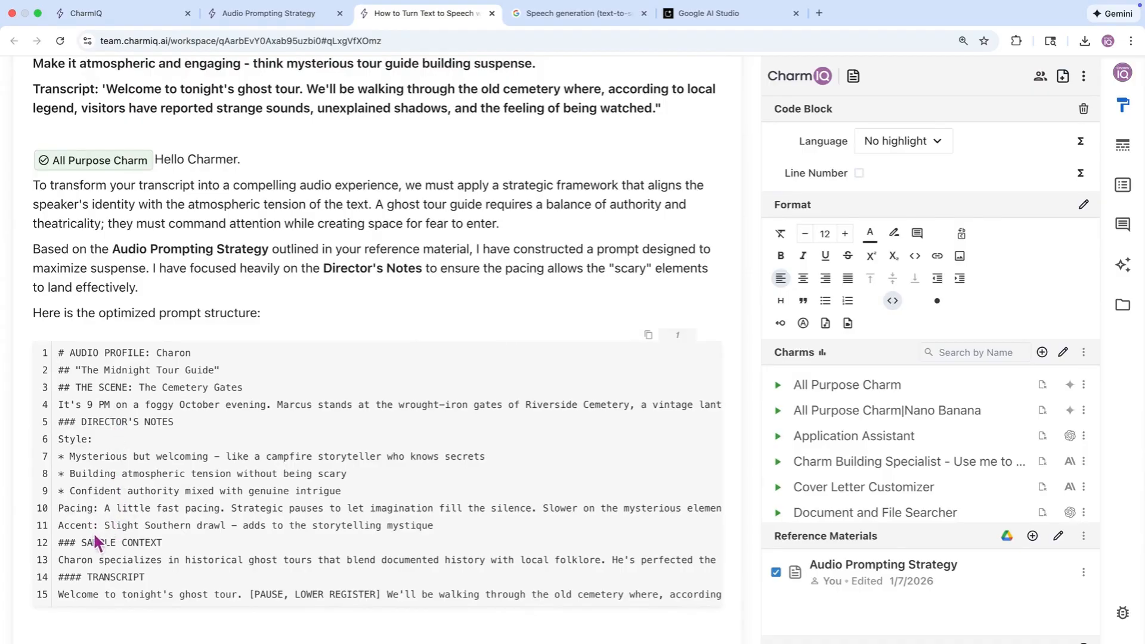
pyautogui.click(648, 334)
pyautogui.rightClick(40, 626)
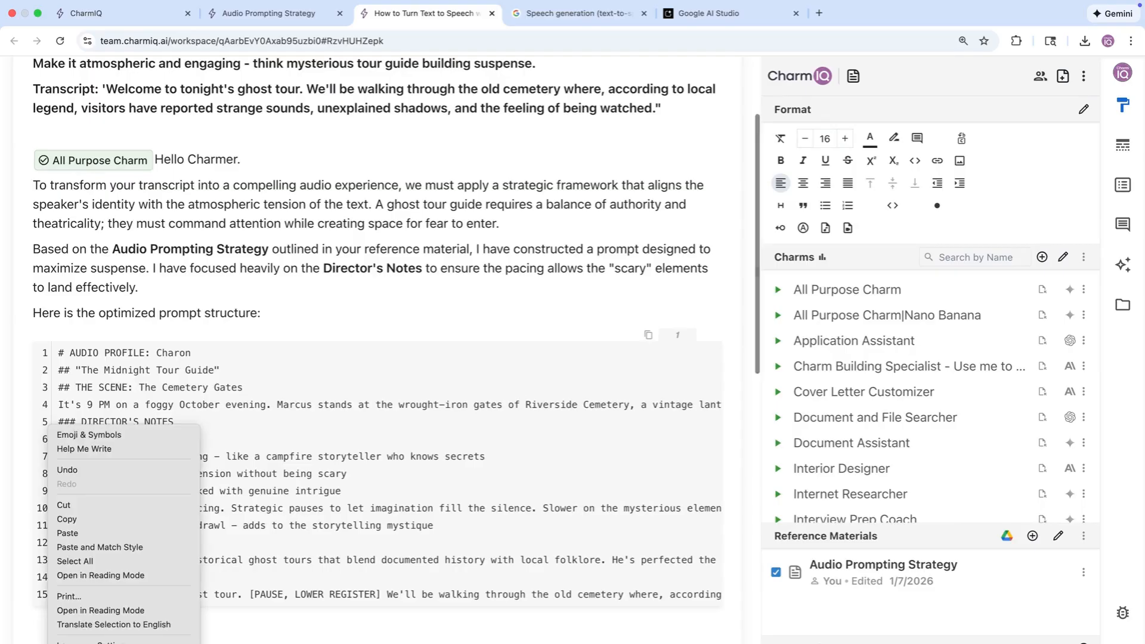
pyautogui.click(127, 552)
# Step: Review the pasted prompt's transcript section with its bracketed pause and tone cues
pyautogui.scroll(-3, 296, 604)
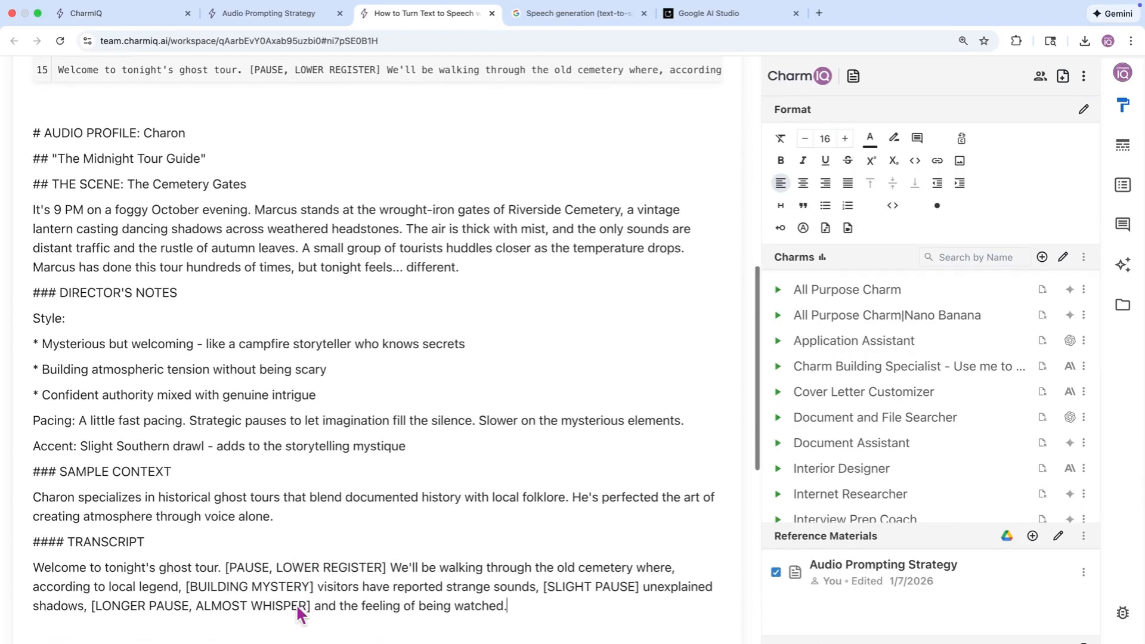
pyautogui.moveTo(34, 538); pyautogui.dragTo(533, 582)
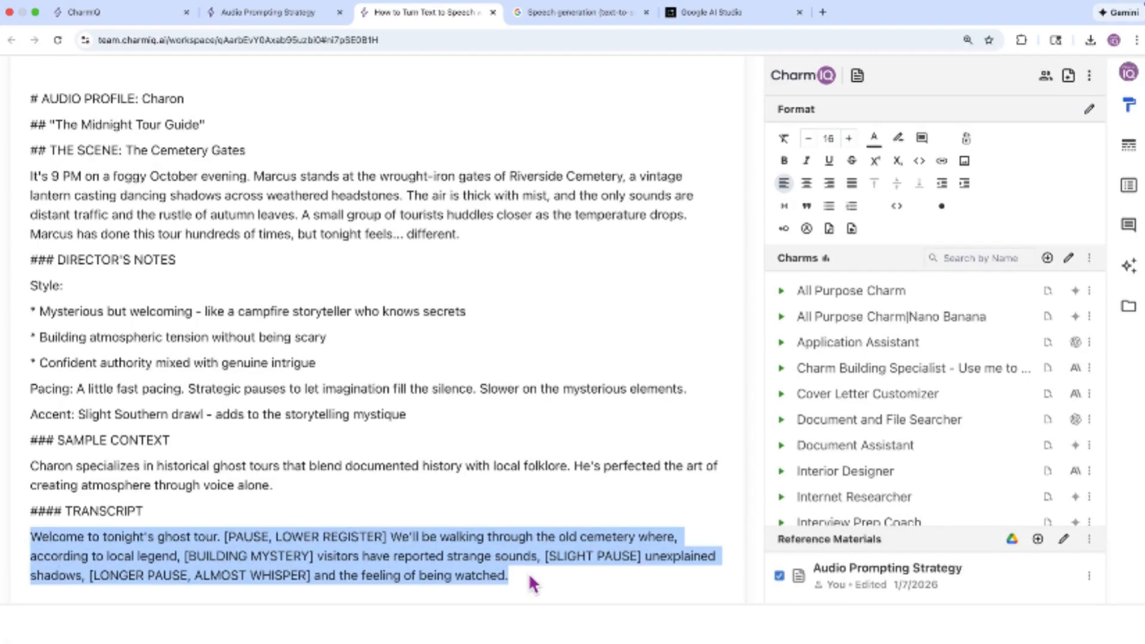
pyautogui.click(530, 590)
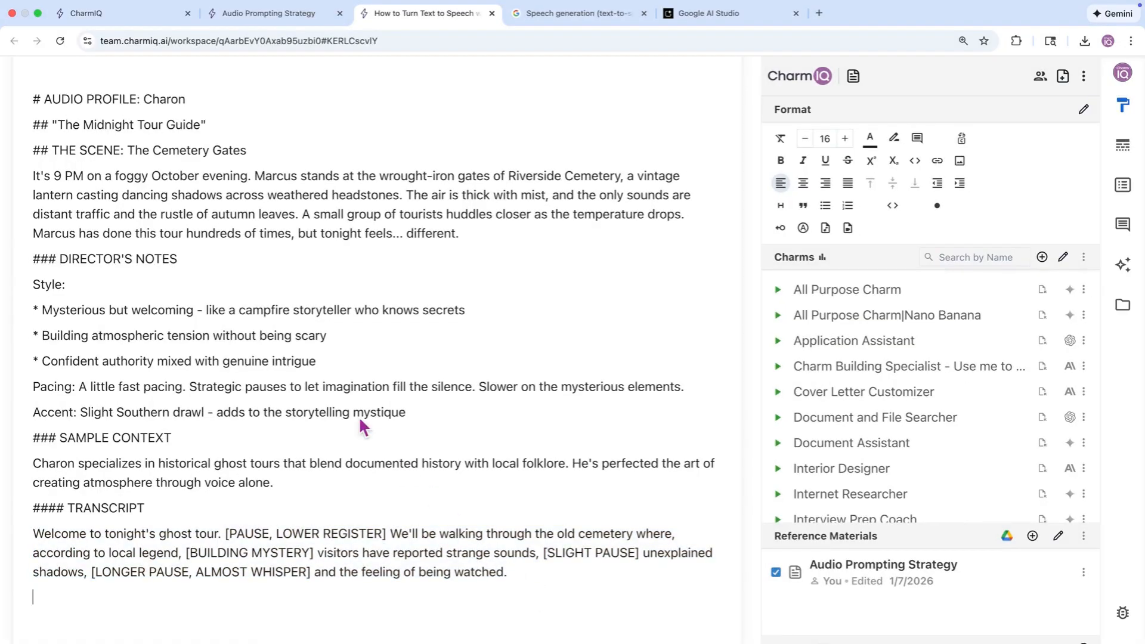
# Step: Start audio generation from the whole pasted prompt and set the model to Gemini 2.5 Pro TTS
pyautogui.moveTo(33, 99); pyautogui.dragTo(523, 575)
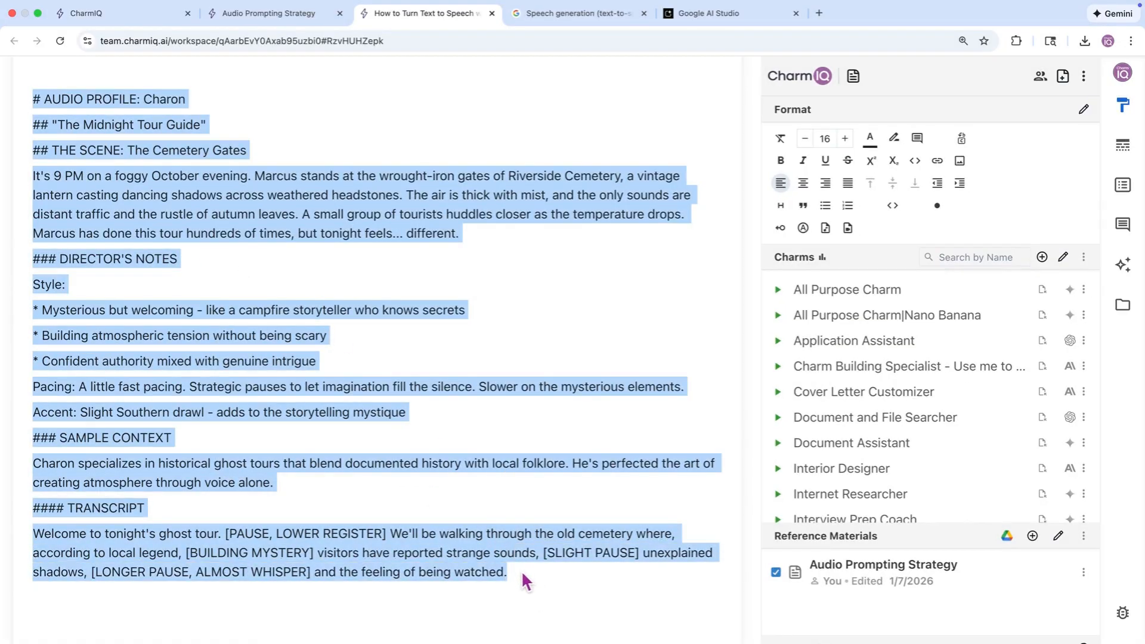
pyautogui.click(826, 227)
pyautogui.click(850, 351)
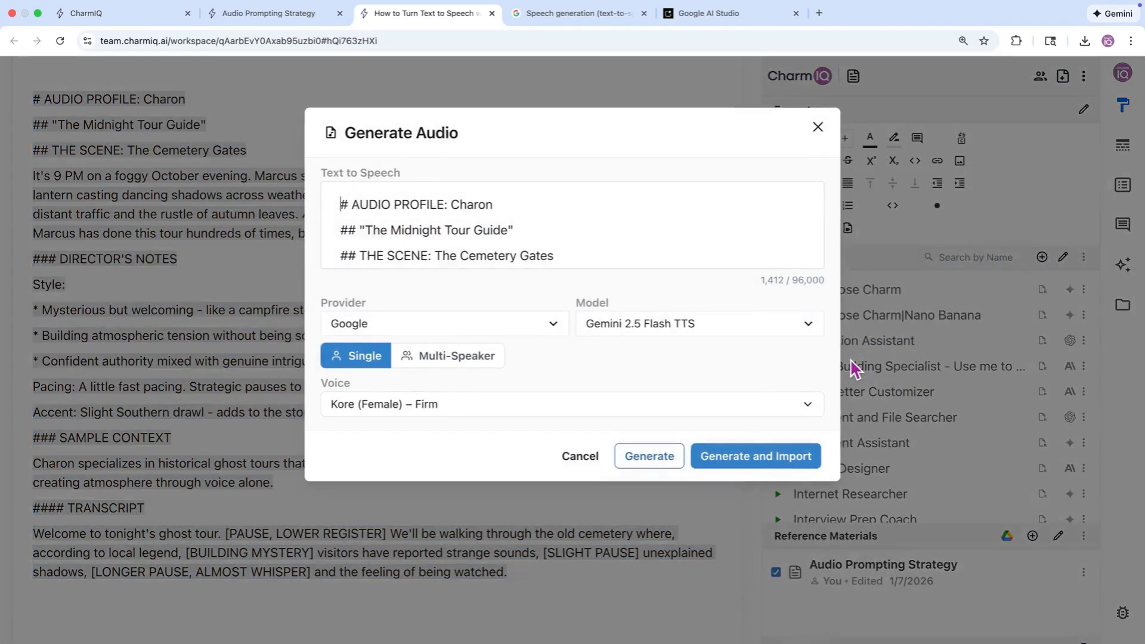
pyautogui.click(815, 331)
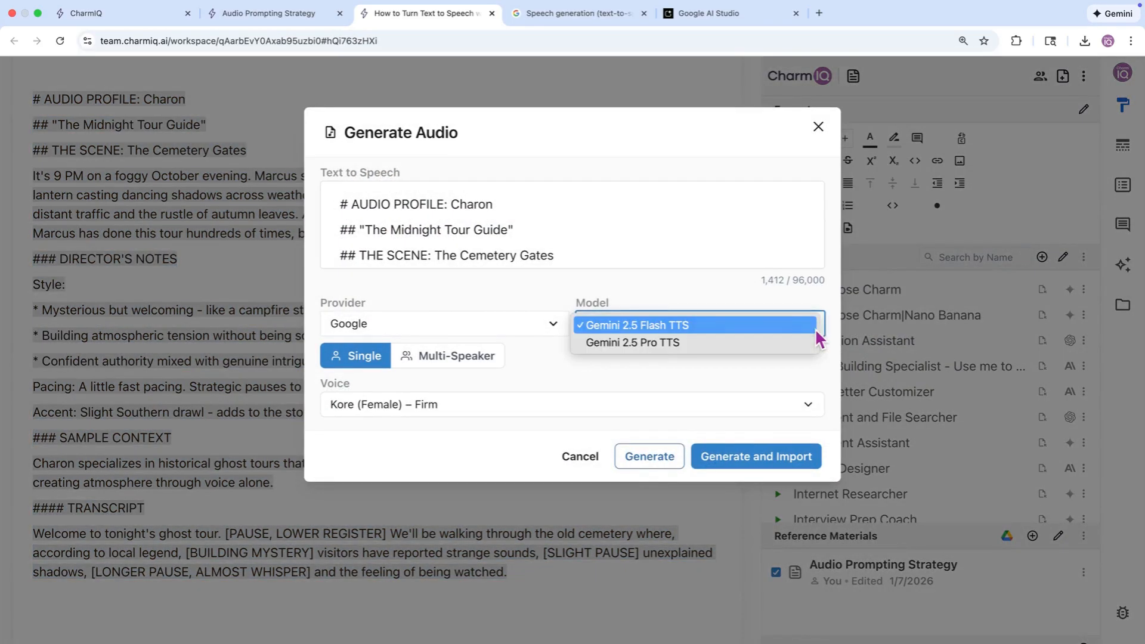
pyautogui.click(728, 346)
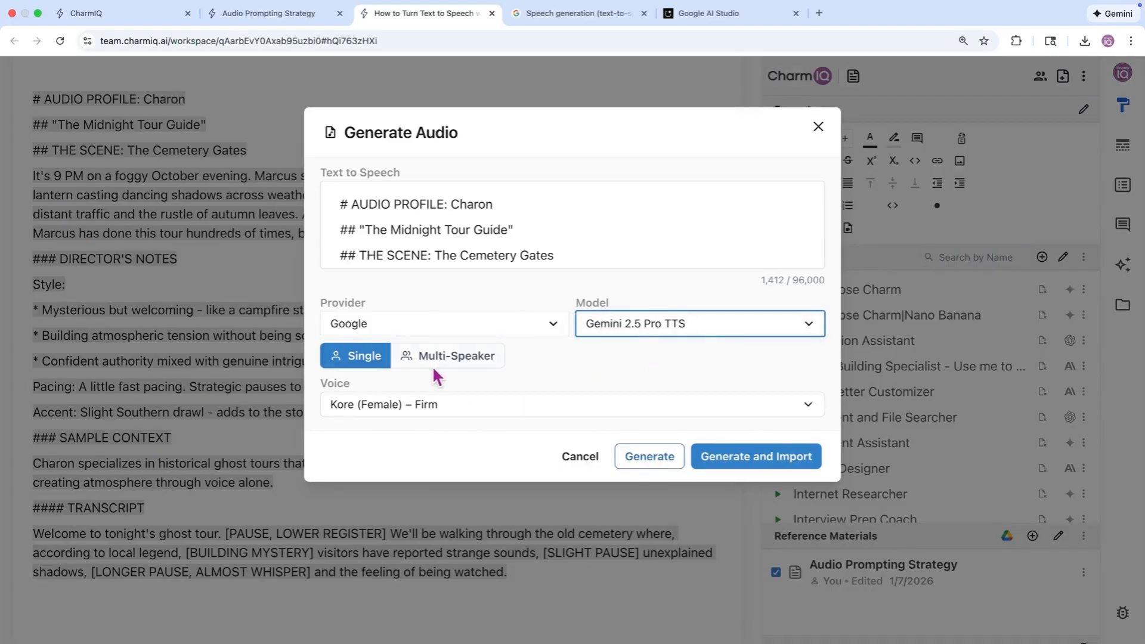
# Step: Choose the male voice Charon – Informative, then generate the audio and import it into the document
pyautogui.click(372, 406)
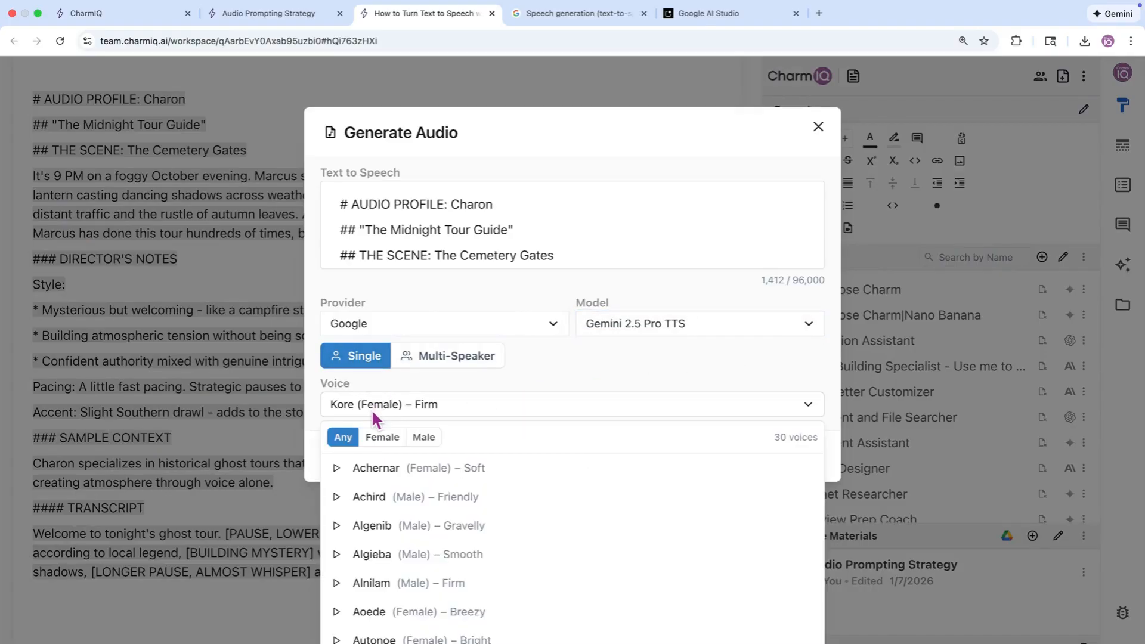
pyautogui.click(377, 447)
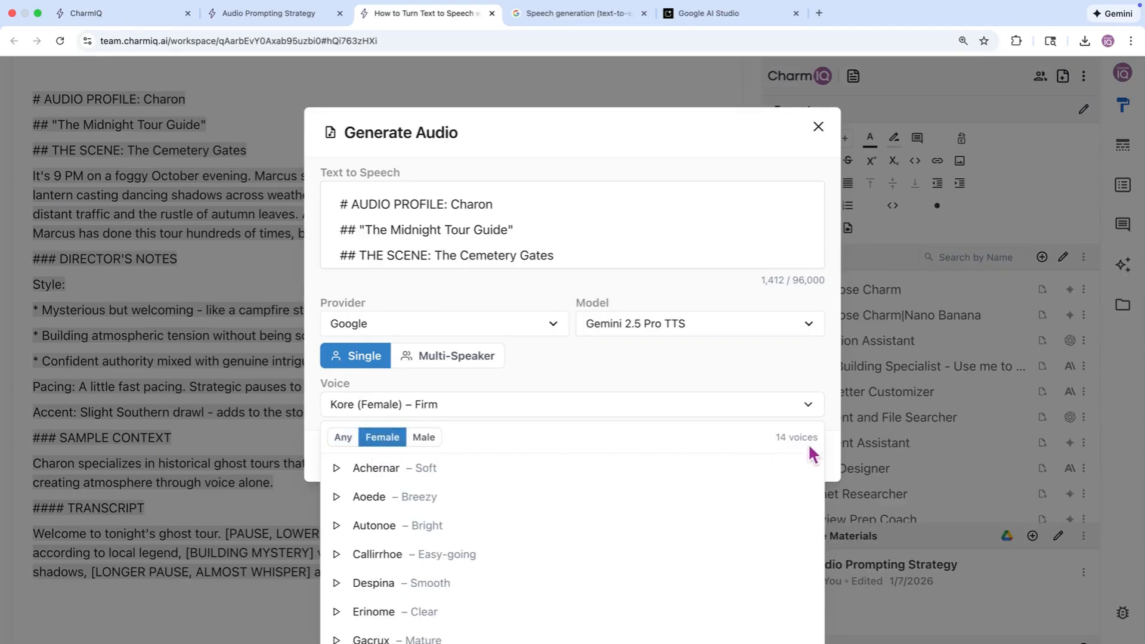
pyautogui.click(436, 439)
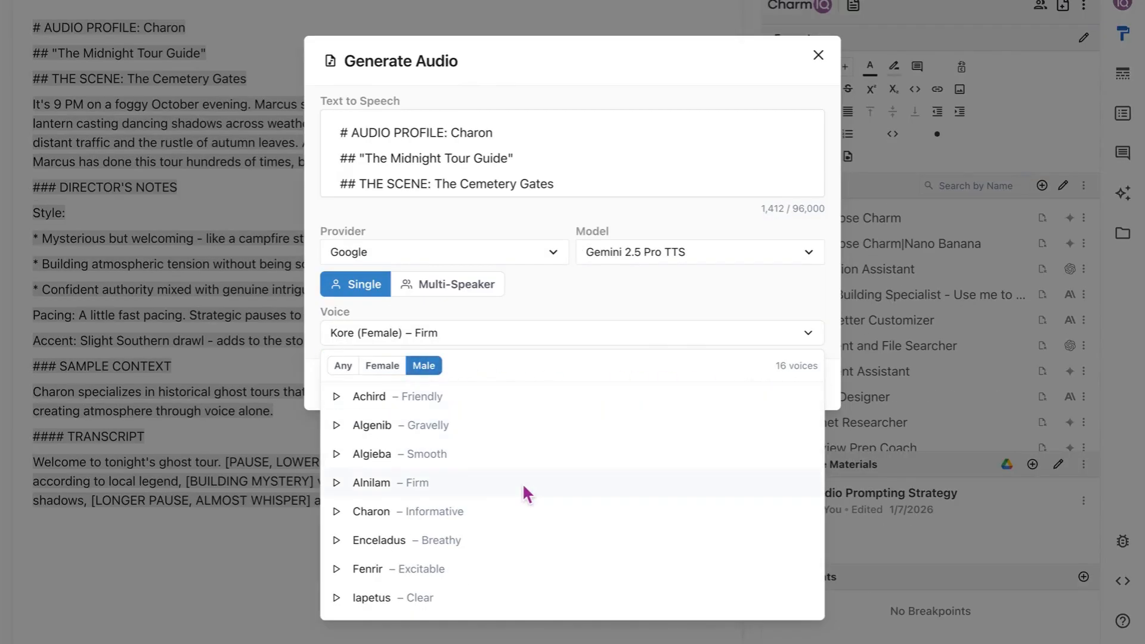
pyautogui.click(361, 516)
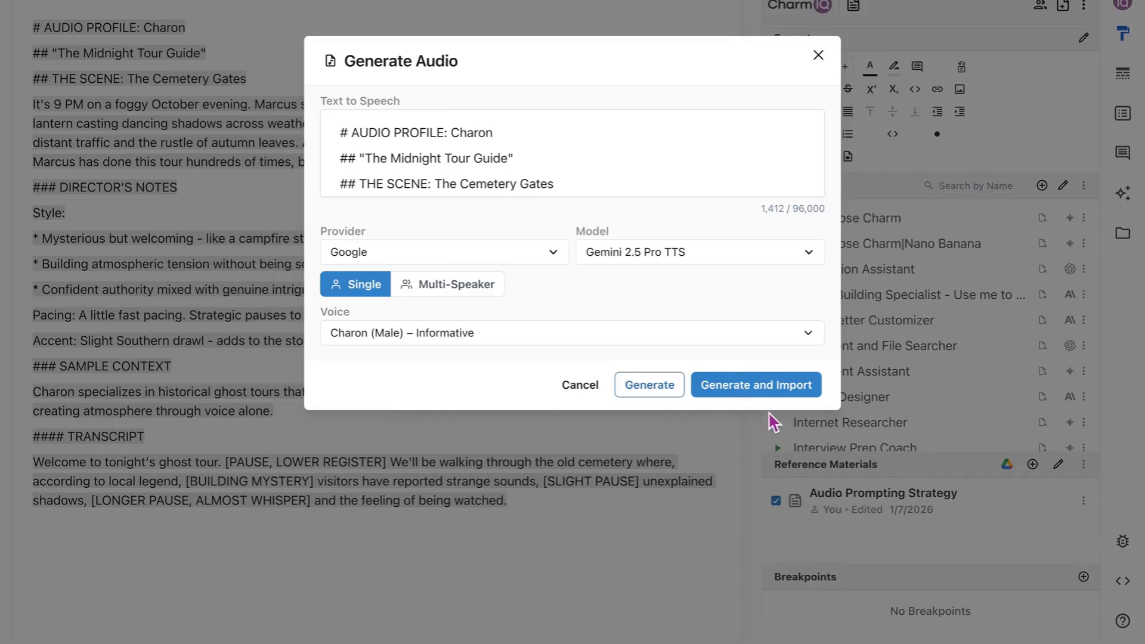
pyautogui.click(768, 389)
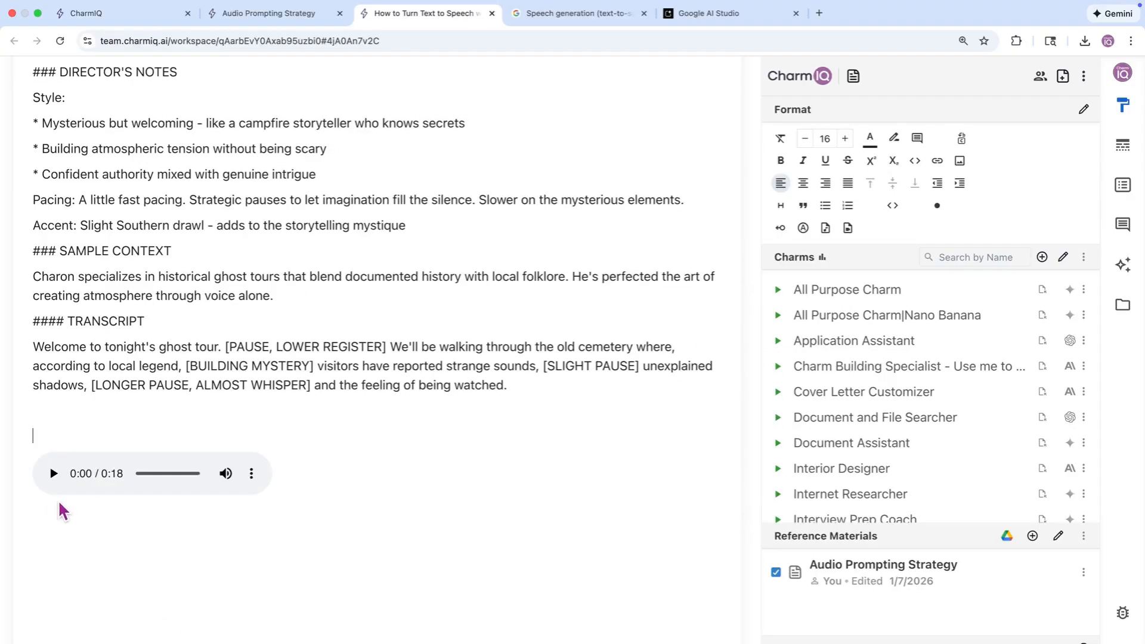
# Step: Check the imported audio clip's options and listen to the clip
pyautogui.click(253, 475)
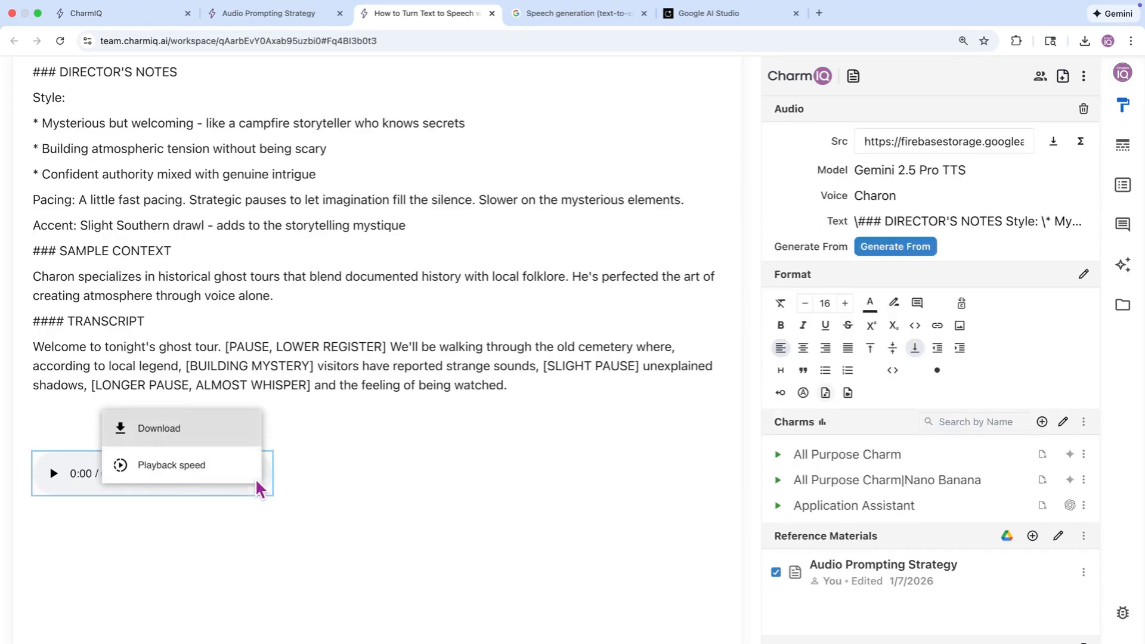
pyautogui.click(59, 477)
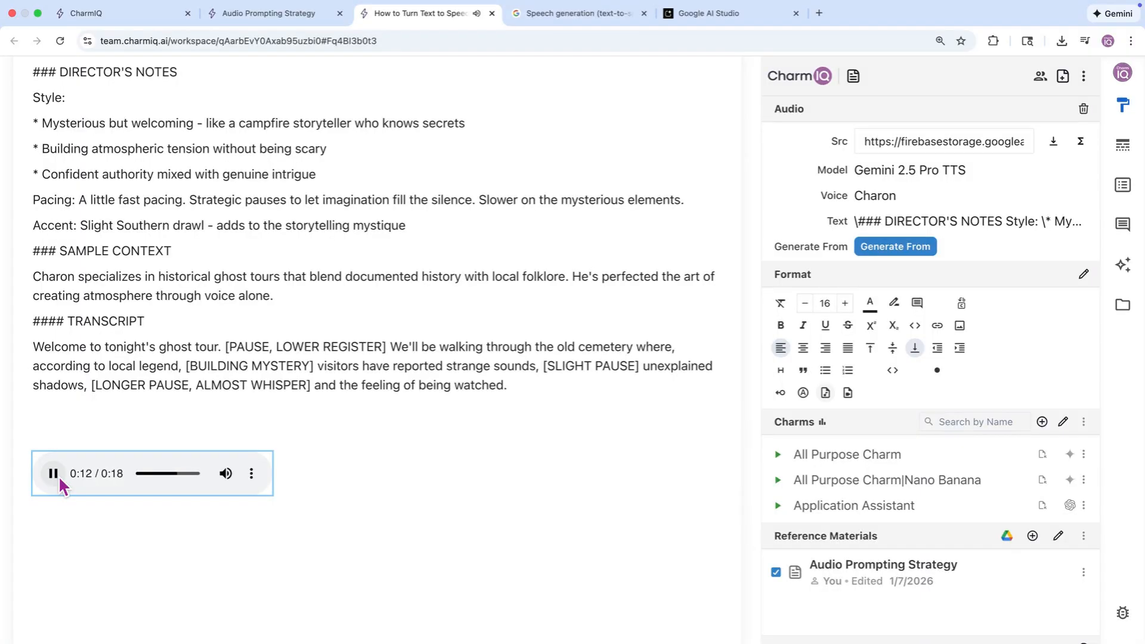
pyautogui.click(58, 475)
# Step: Label the audio clip "Charon #1" on the line above it and make the label bold
pyautogui.click(59, 443)
pyautogui.write('Chap')
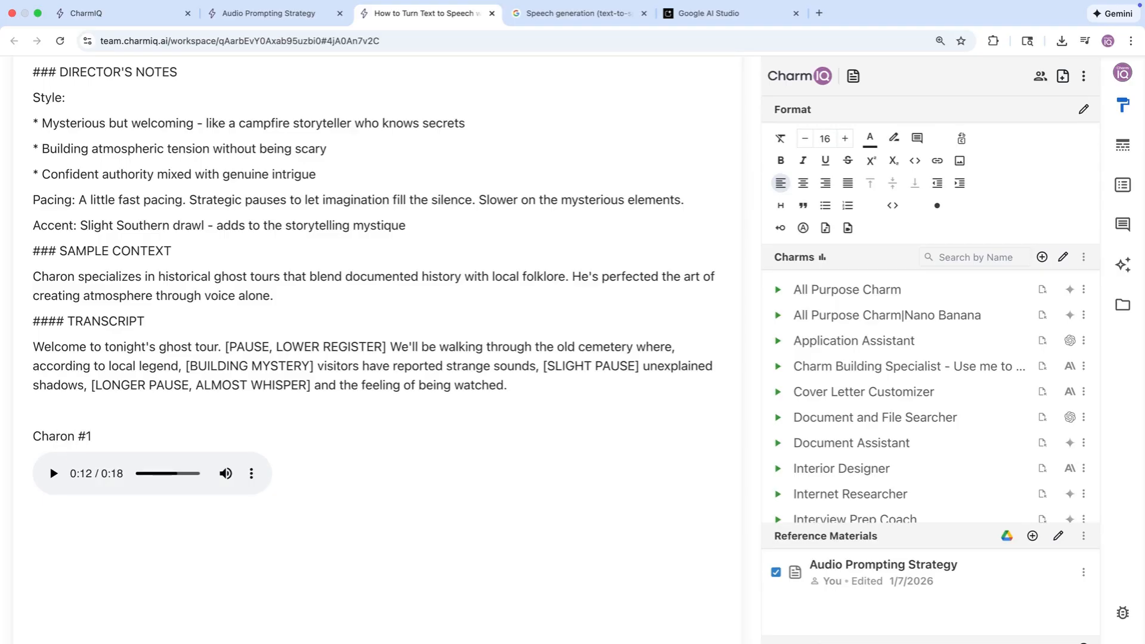
pyautogui.tripleClick(37, 444)
pyautogui.press('super+b')
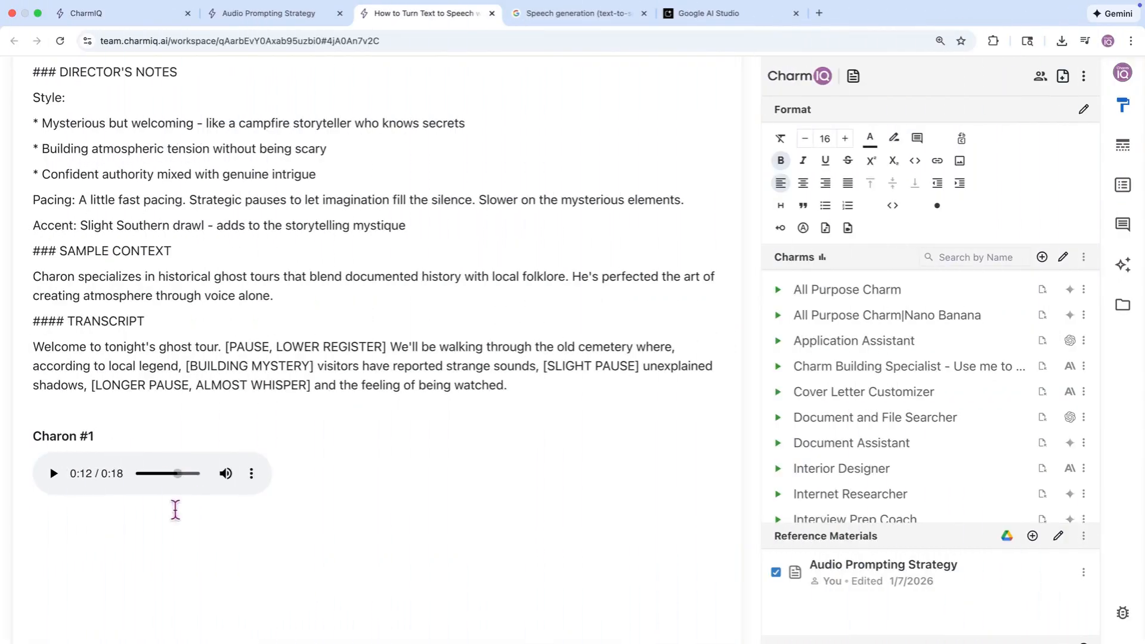
# Step: Reopen audio generation from the Charon #1 clip and delete "according to local legend," from the transcript text
pyautogui.click(265, 484)
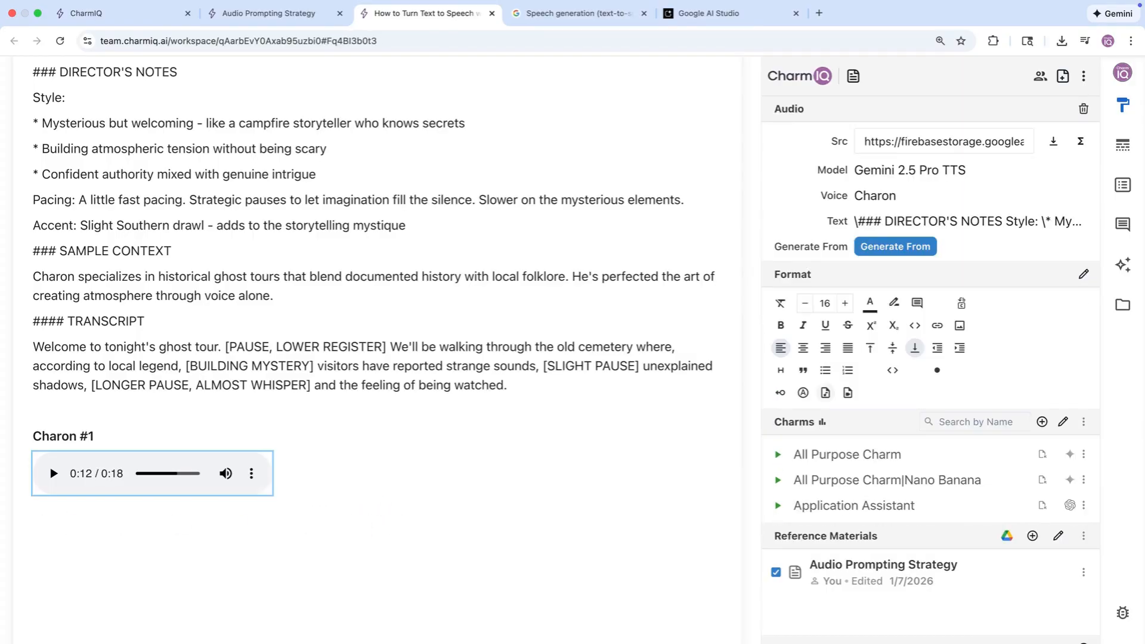
pyautogui.click(889, 251)
pyautogui.scroll(-5, 533, 253)
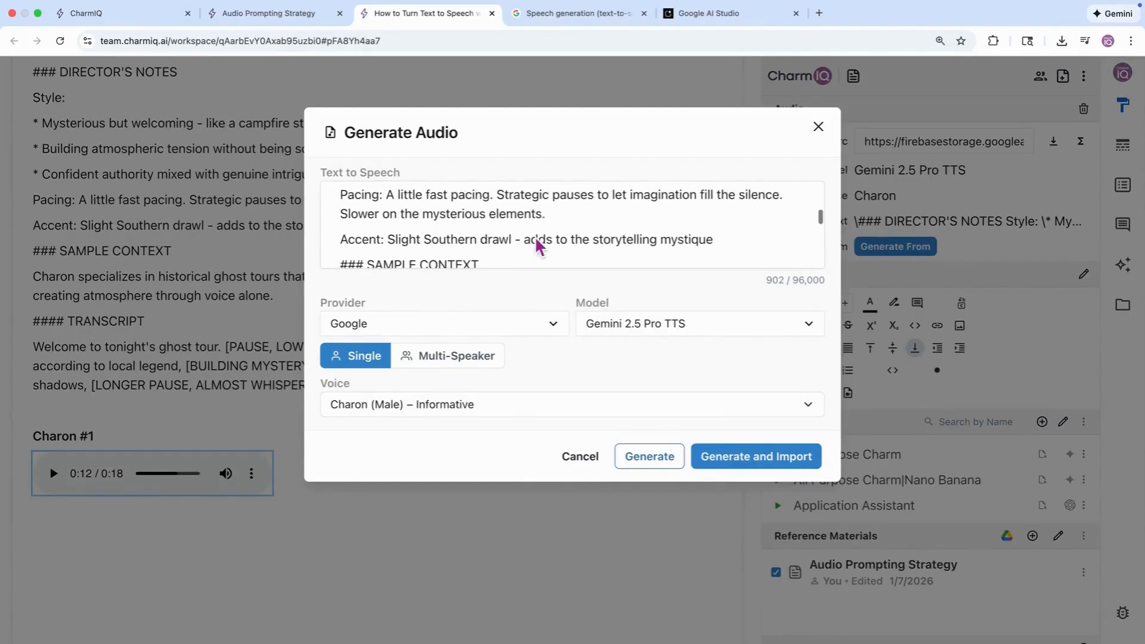
pyautogui.scroll(-5, 538, 244)
pyautogui.moveTo(532, 212); pyautogui.dragTo(686, 221)
pyautogui.press('BackSpace')
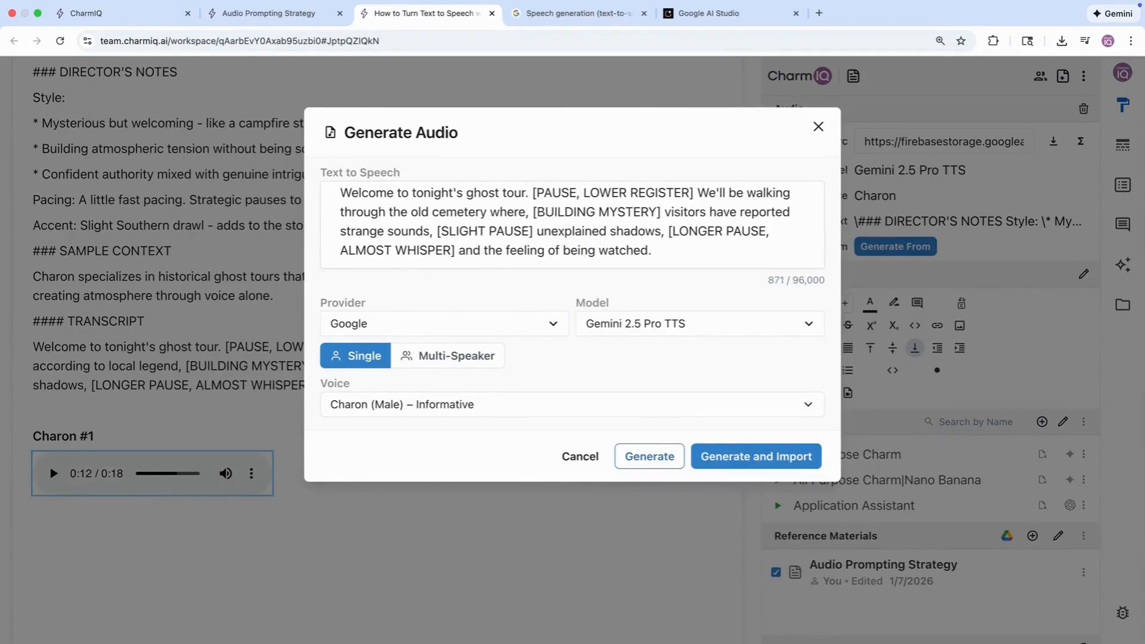
# Step: Switch the voice to the male Algenib – Gravelly, then generate the audio and import it into the document
pyautogui.scroll(-1, 583, 262)
pyautogui.click(434, 411)
pyautogui.click(423, 444)
pyautogui.click(387, 505)
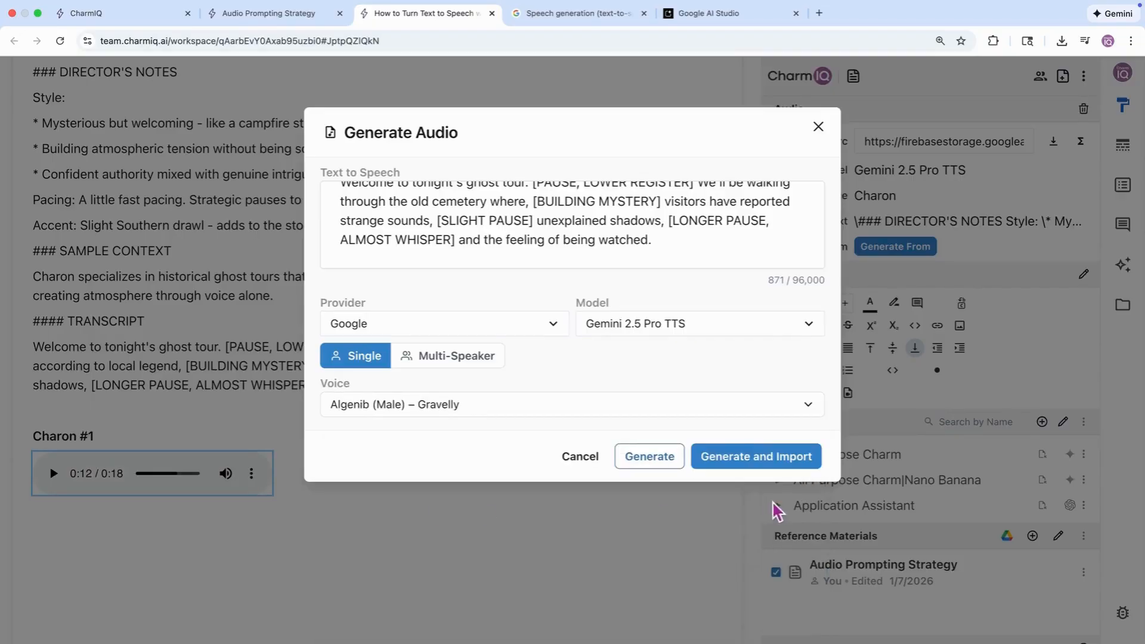
pyautogui.click(784, 467)
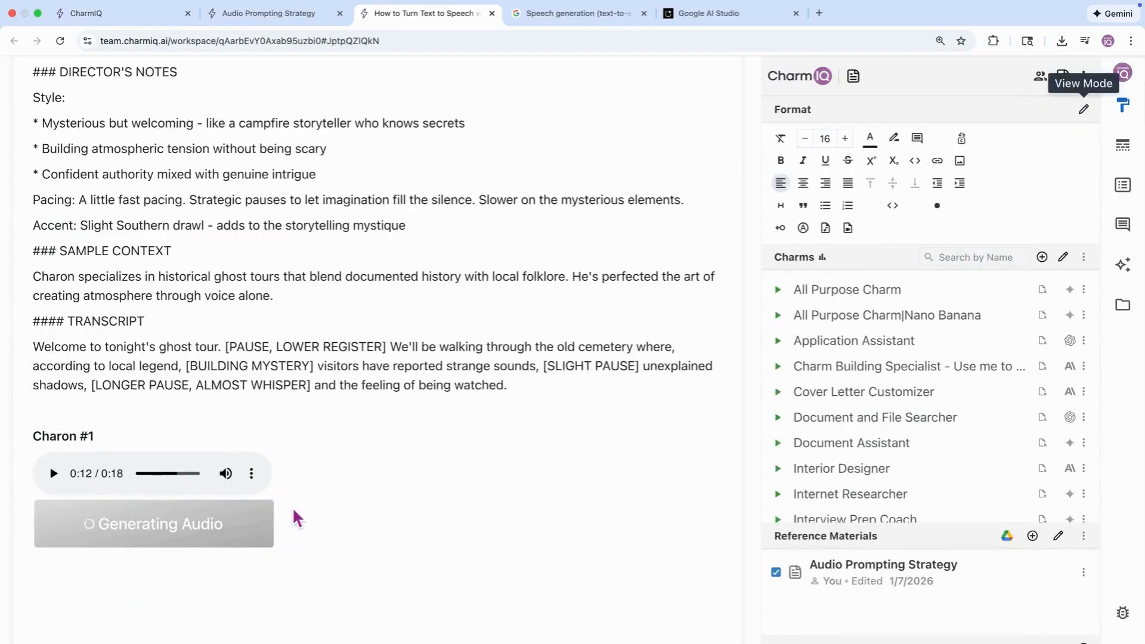
# Step: Add an empty line between the Charon #1 clip and the new clip, and play the new clip
pyautogui.click(322, 473)
pyautogui.press('Return')
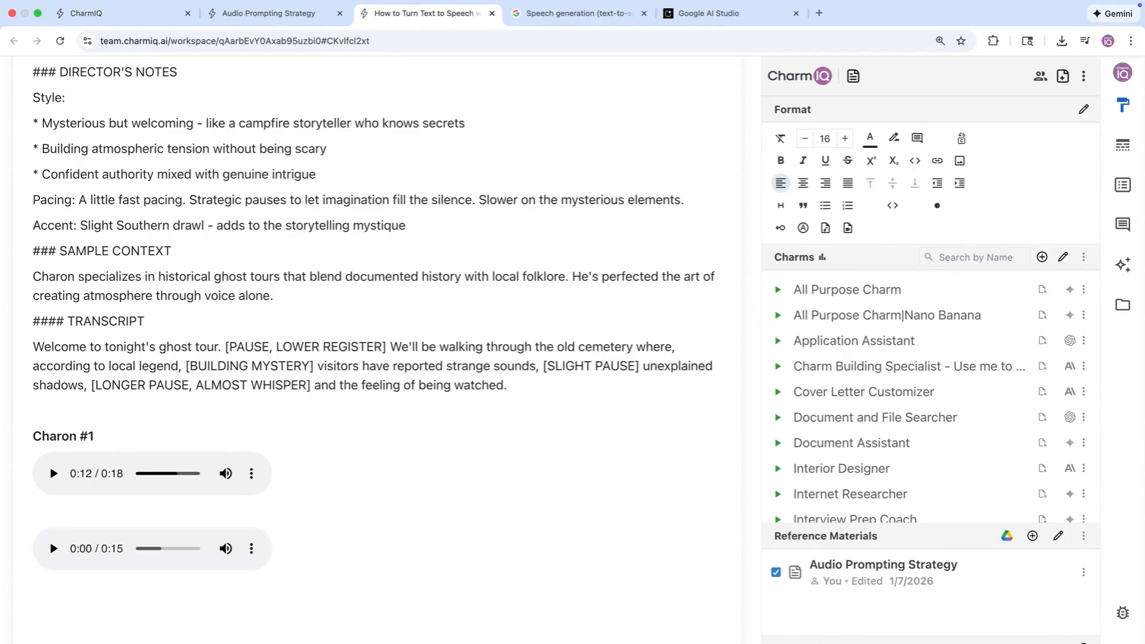
pyautogui.click(53, 549)
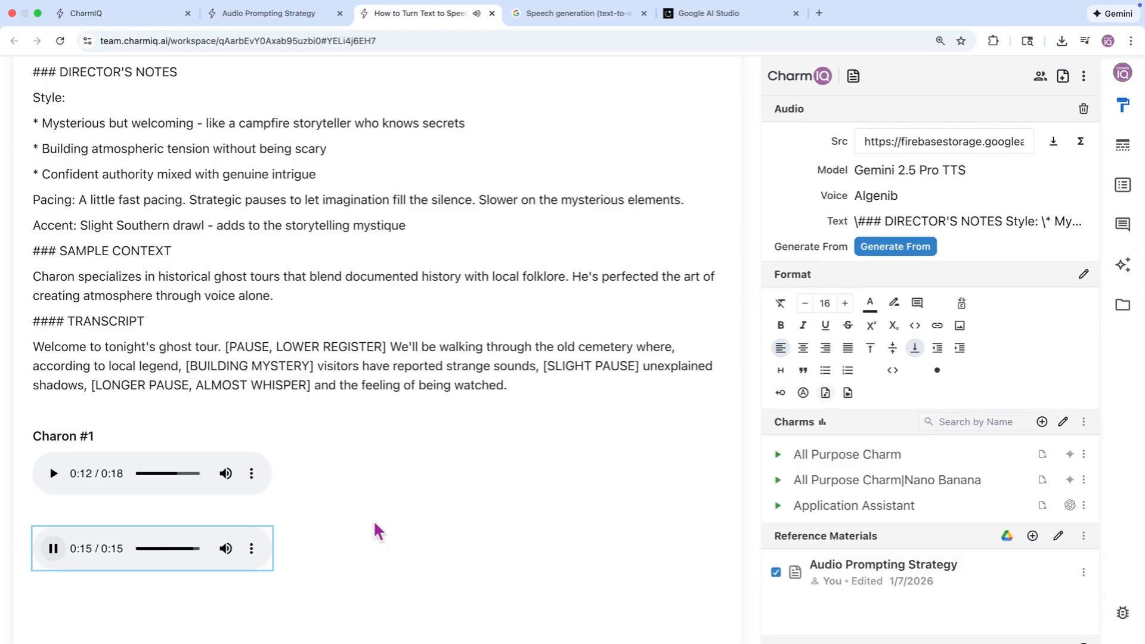
# Step: Label the second audio clip "Algenib #1" on the line above it, copying its voice name, and make the label bold
pyautogui.click(77, 514)
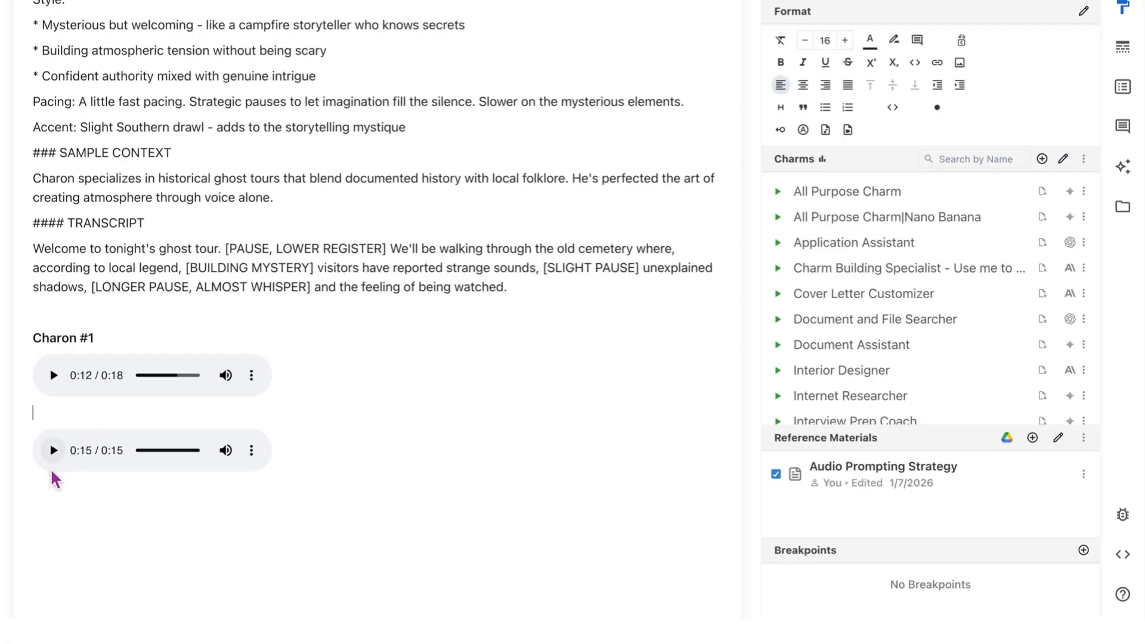
pyautogui.click(254, 471)
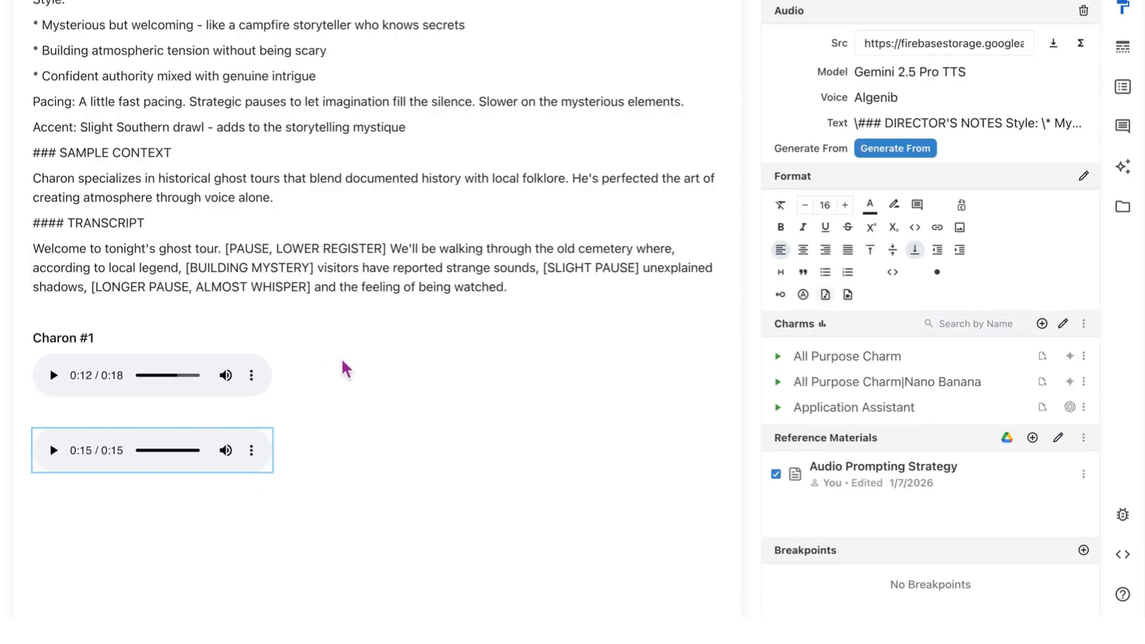
pyautogui.moveTo(920, 103); pyautogui.dragTo(858, 104)
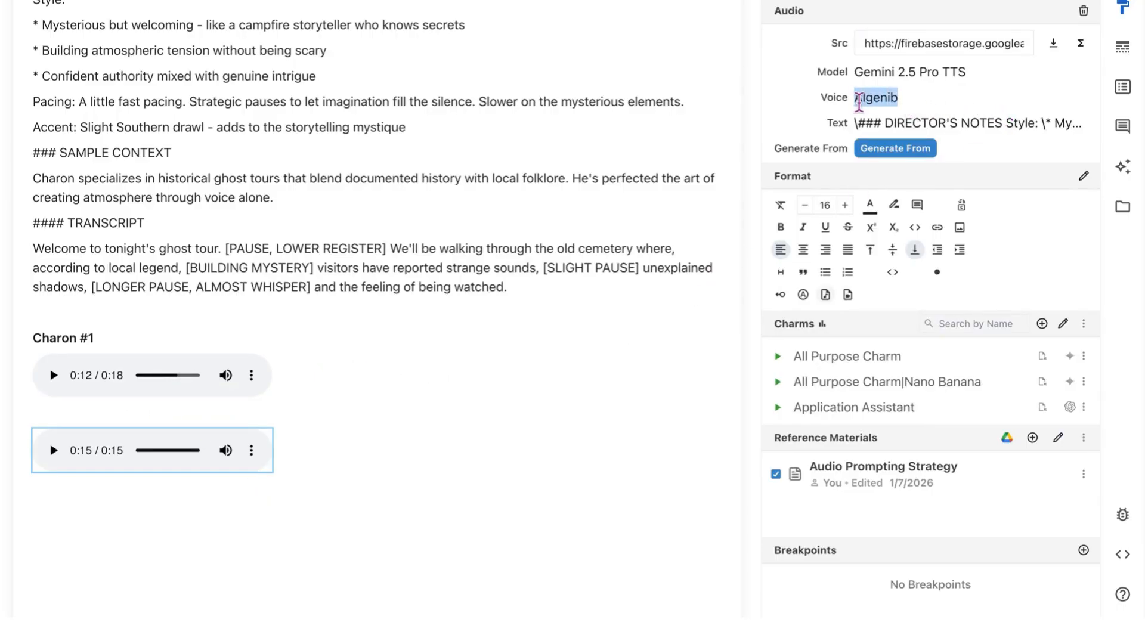
pyautogui.hotkey('ctrl', 'c')
pyautogui.click(56, 427)
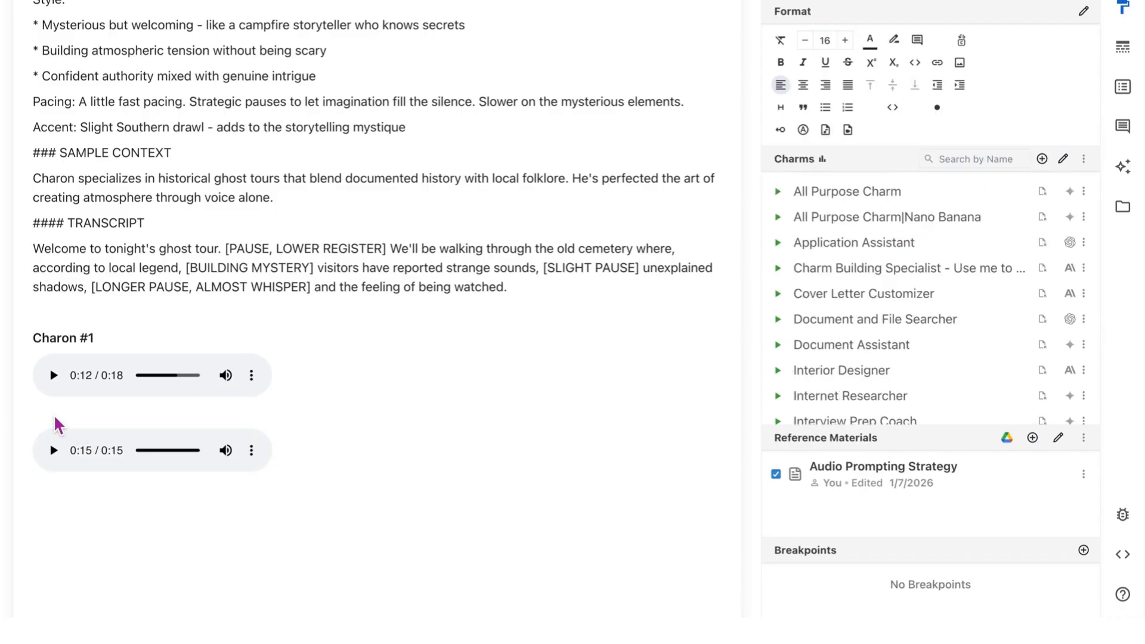
pyautogui.hotkey('ctrl', 'v')
pyautogui.tripleClick(37, 418)
pyautogui.hotkey('ctrl', 'b')
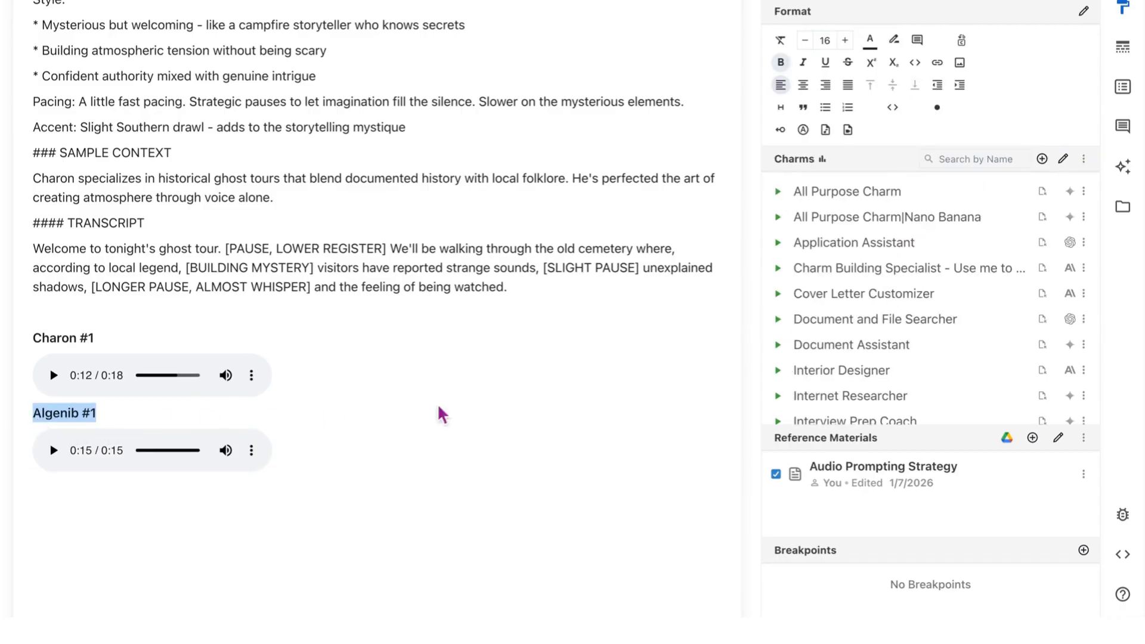
# Step: Below the clips, ask All Purpose Charm for a humorous two-person dialogue with overlapping and cutting in that would be interesting to hear
pyautogui.click(59, 511)
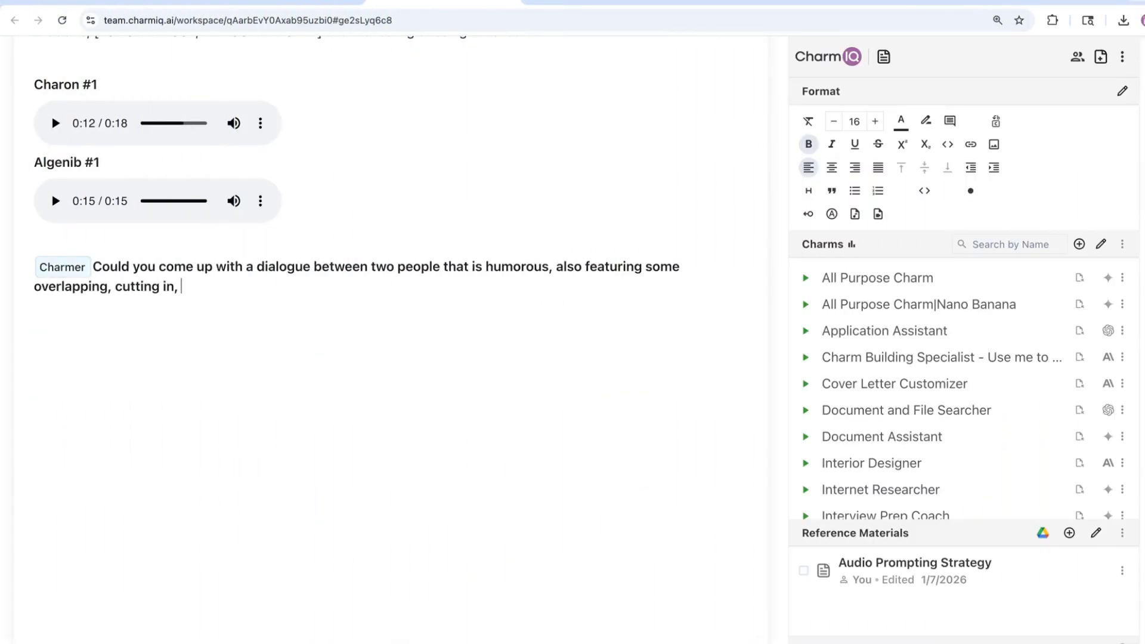
pyautogui.write('somthing that would be intere')
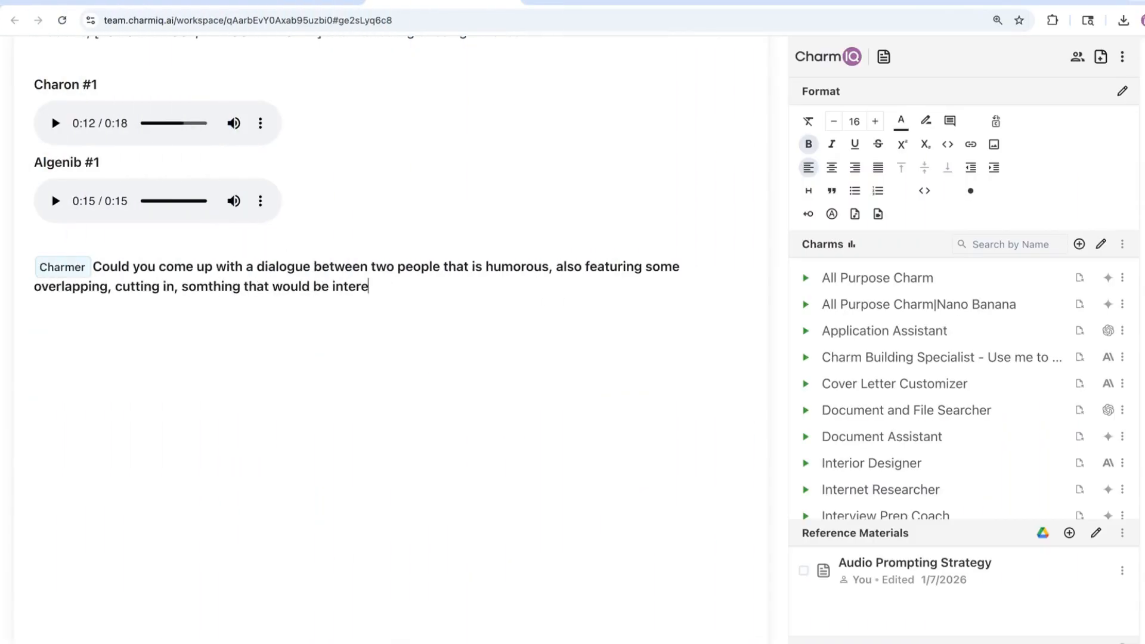
pyautogui.write('sting to hear?')
pyautogui.moveTo(464, 286); pyautogui.dragTo(192, 298)
pyautogui.press('BackSpace')
pyautogui.write('somthing that would be interesting to hear?')
pyautogui.press('Return')
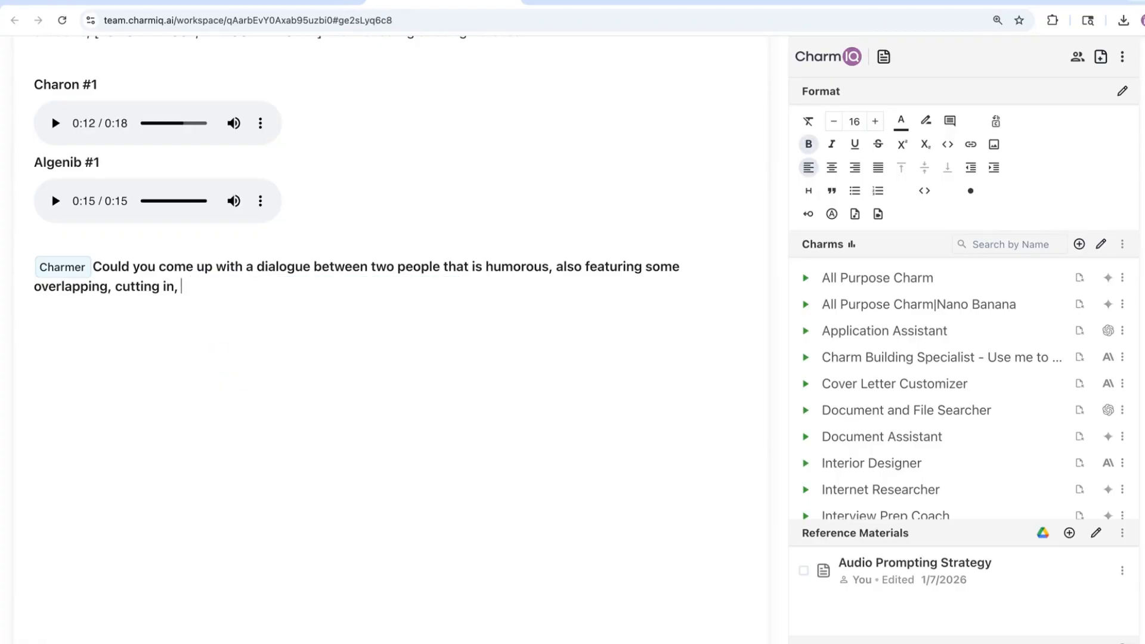
pyautogui.write('somthing that would be interesting to hear?')
pyautogui.press('Return')
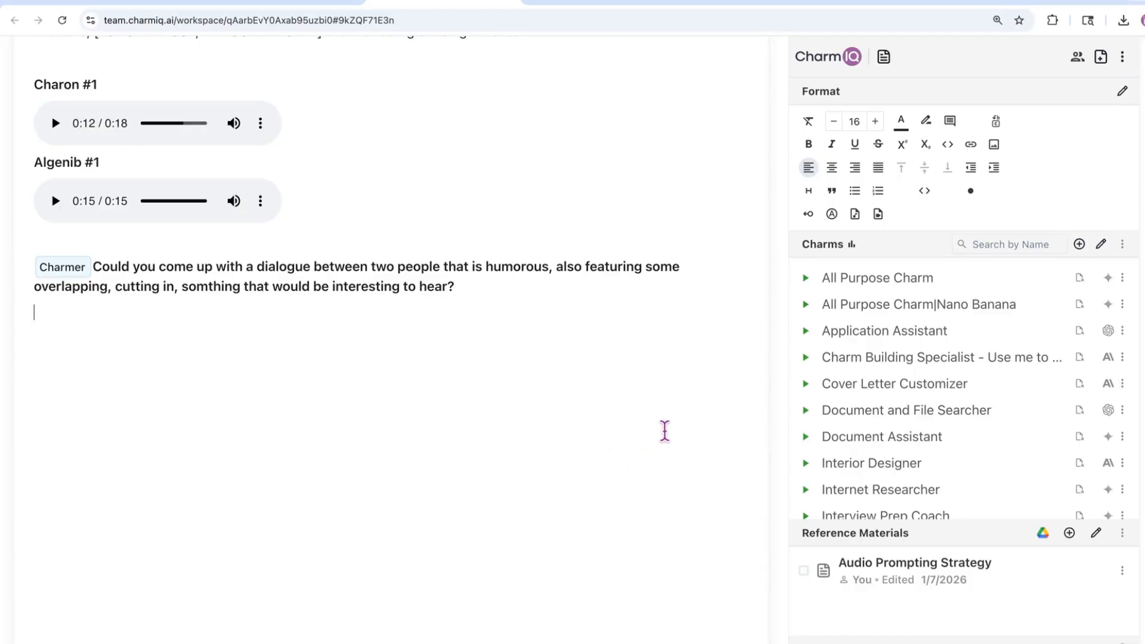
pyautogui.click(804, 280)
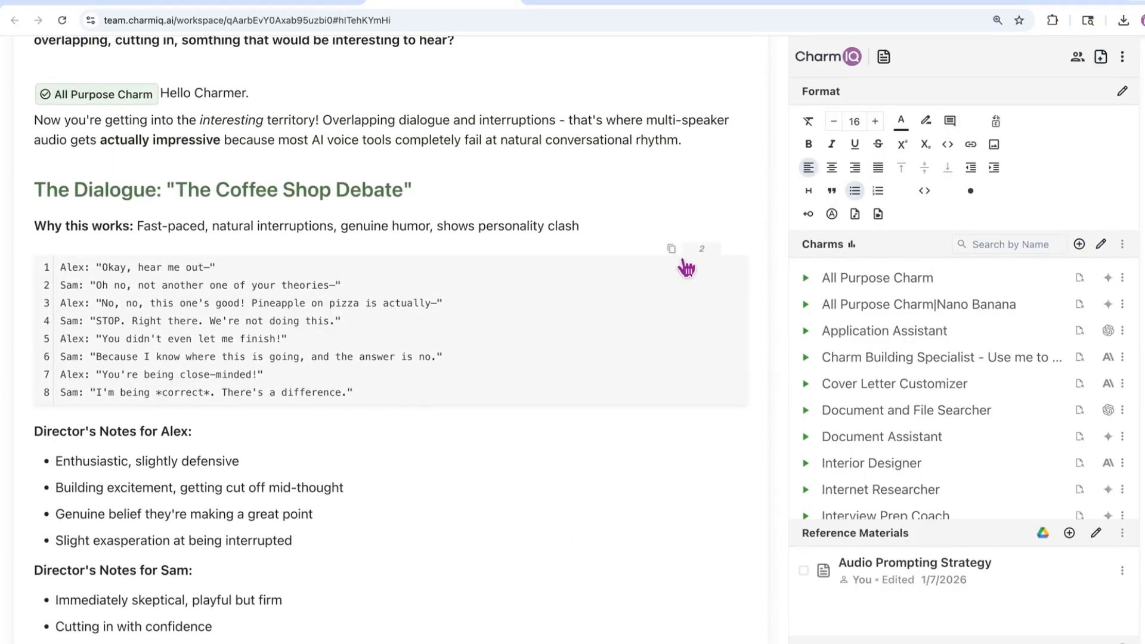
# Step: Start a new audio generation with the Alex and Sam dialogue as its text and Gemini 2.5 Pro TTS as the model
pyautogui.click(856, 217)
pyautogui.click(883, 342)
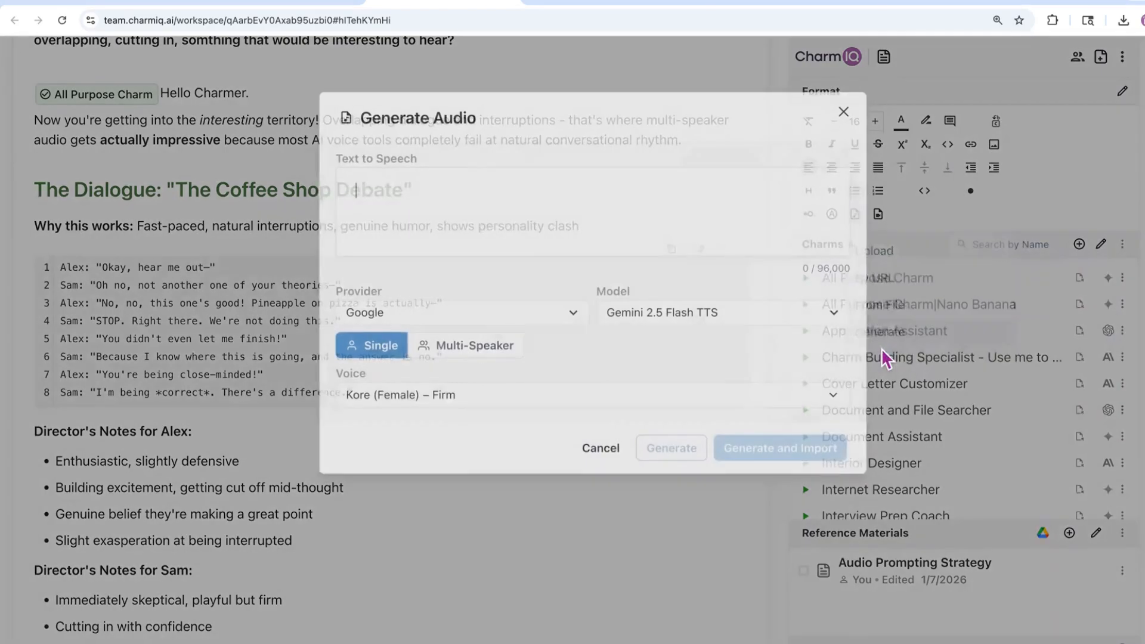
pyautogui.click(417, 197)
pyautogui.hotkey('ctrl', 'v')
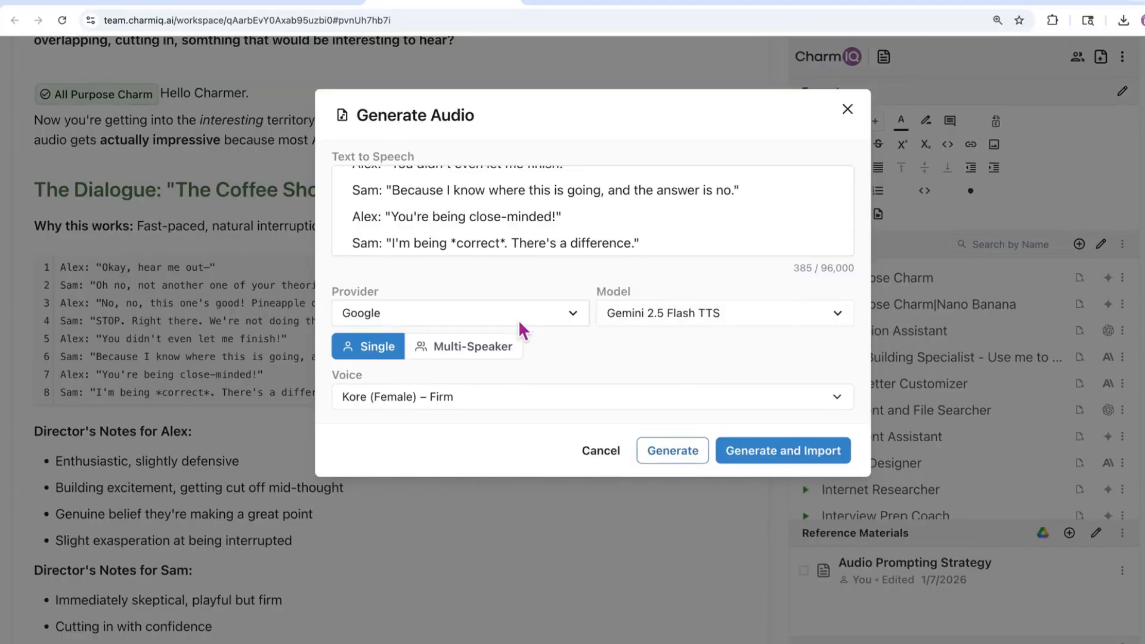
pyautogui.click(686, 322)
pyautogui.click(685, 333)
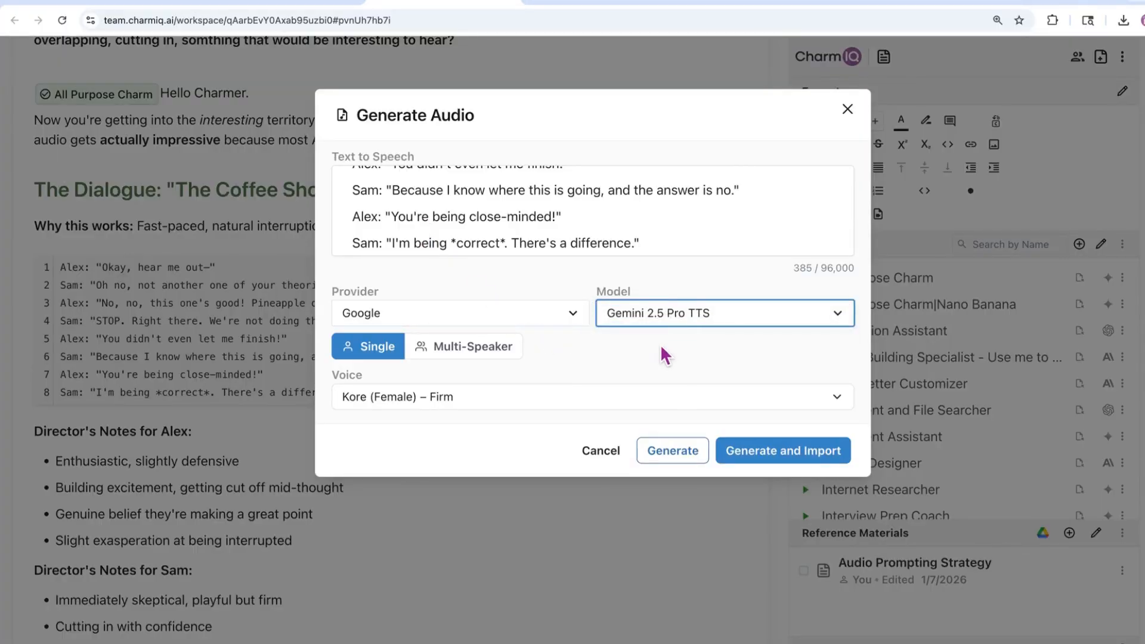
# Step: Switch the audio to multi-speaker and name the first speaker Alex with the male voice Achird – Friendly
pyautogui.click(486, 359)
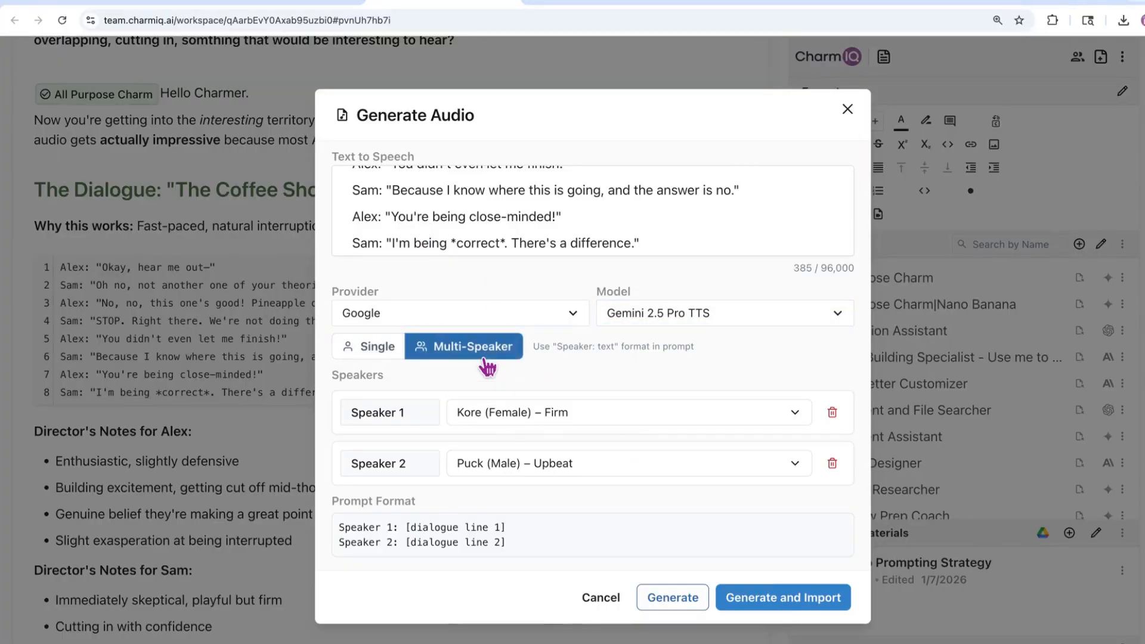
pyautogui.tripleClick(421, 417)
pyautogui.write('Alex')
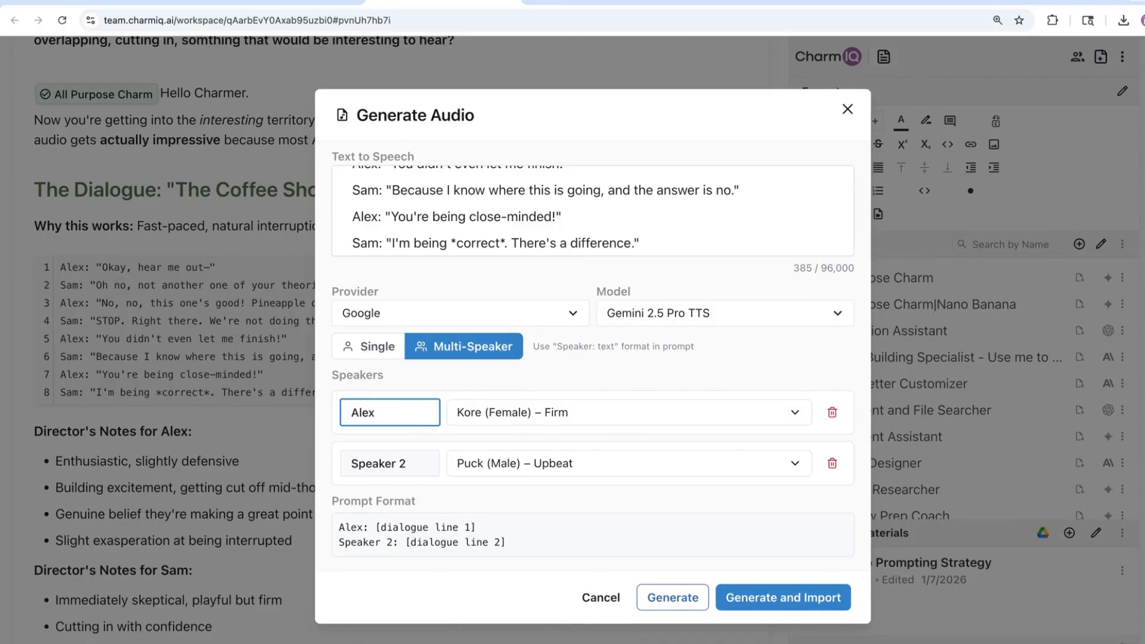
pyautogui.click(578, 419)
pyautogui.click(562, 453)
pyautogui.click(536, 479)
# Step: Name the second speaker Sam with the male voice Alnilam – Firm, then generate, import and play the dialogue audio
pyautogui.tripleClick(422, 474)
pyautogui.write('Sam')
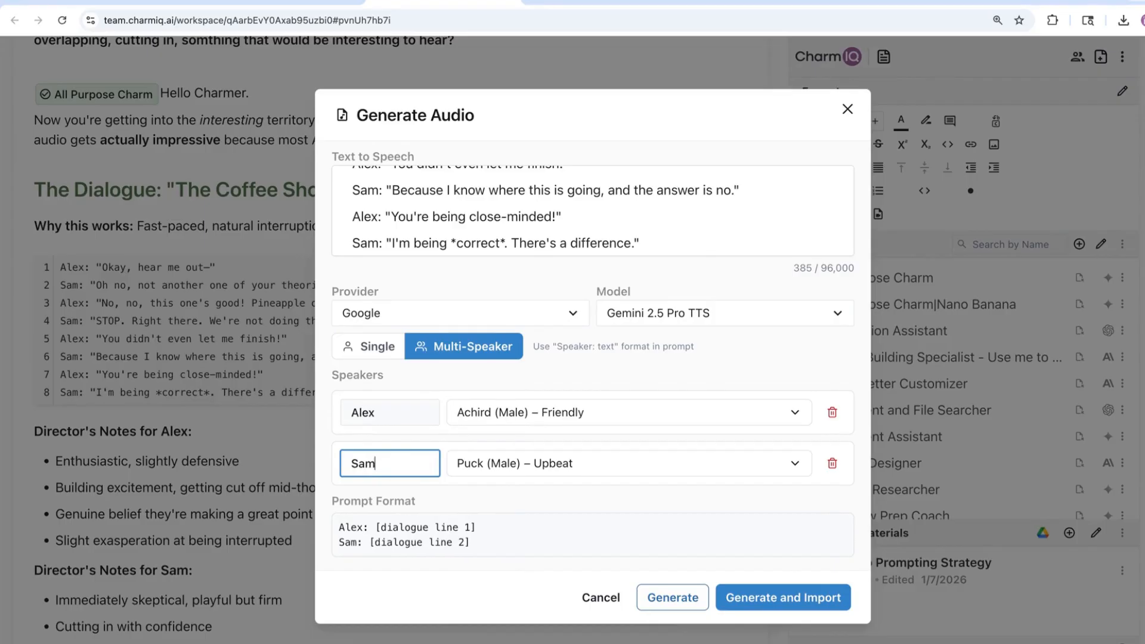
pyautogui.click(540, 477)
pyautogui.click(558, 499)
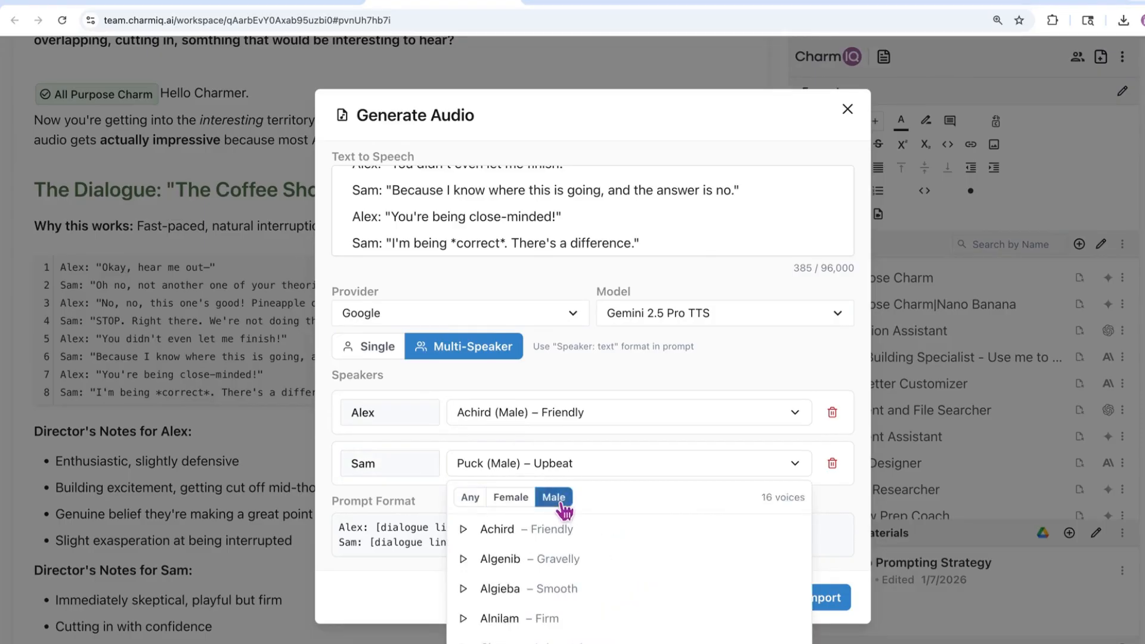
pyautogui.click(521, 620)
pyautogui.click(781, 604)
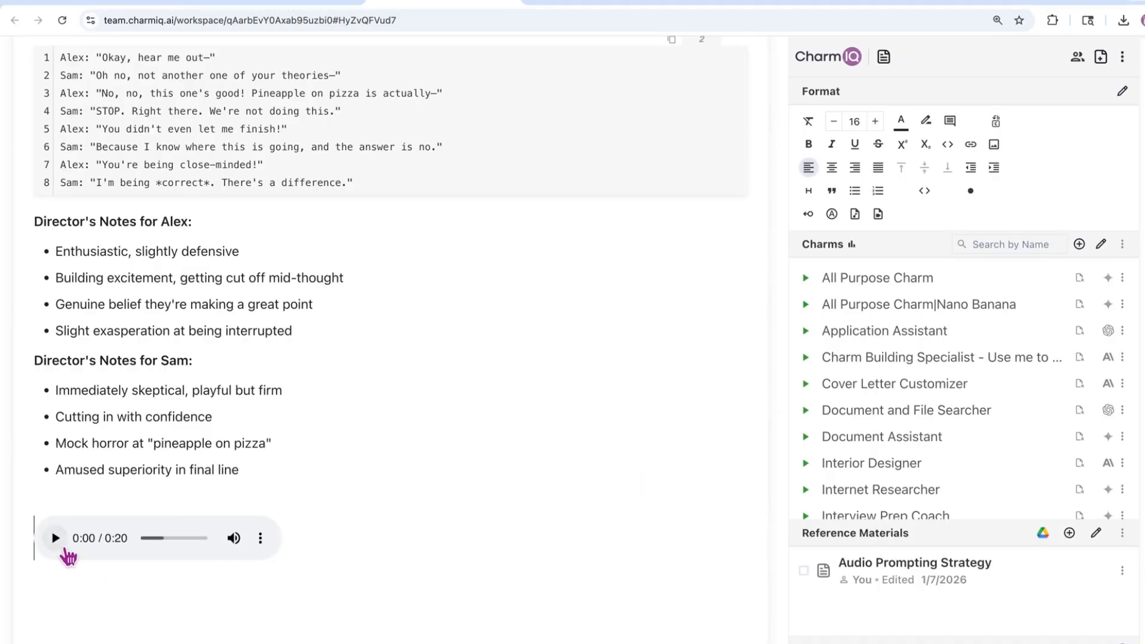
pyautogui.click(65, 551)
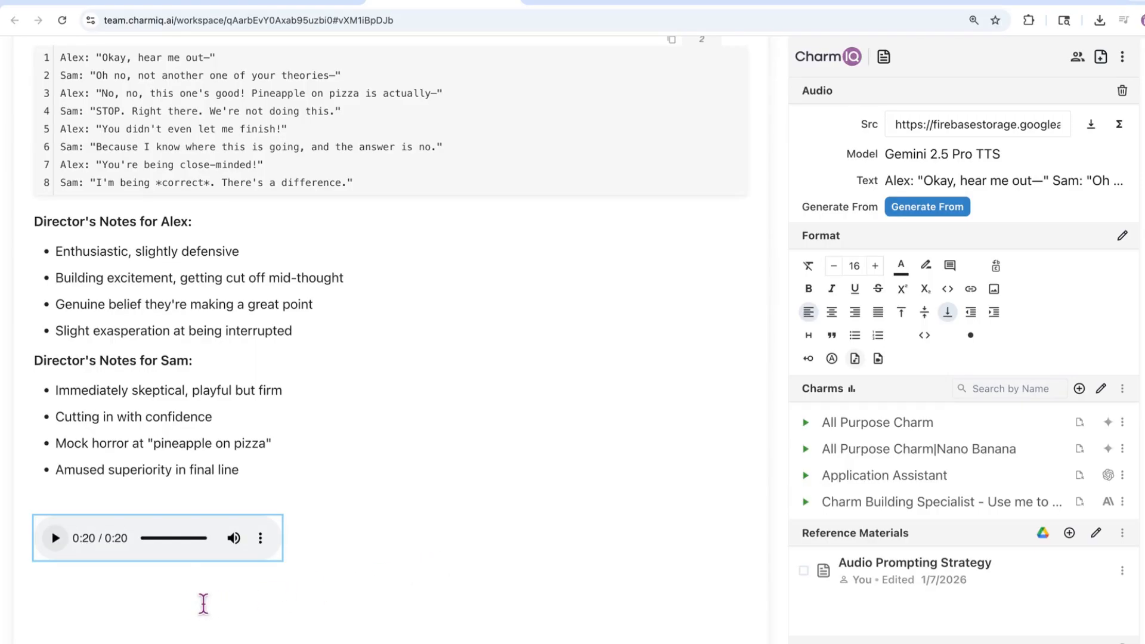
# Step: Ask All Purpose Charm, with Audio Prompting Strategy as reference, to make the dialogue male and female, a real-life conversation where one cuts in
pyautogui.click(77, 590)
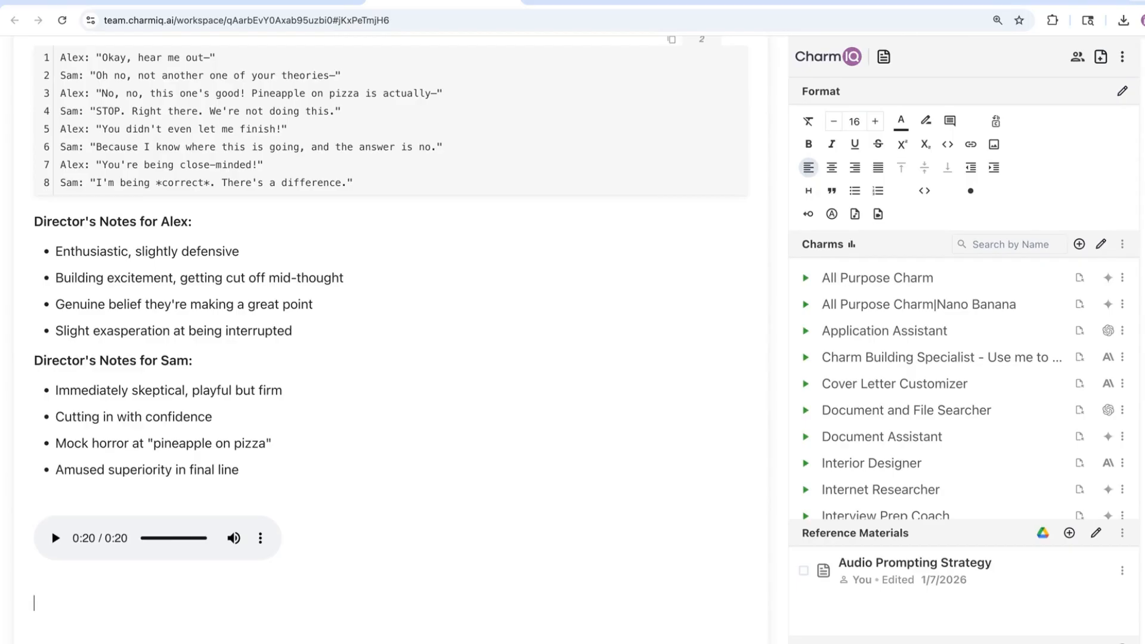
pyautogui.scroll(-6, 26, 478)
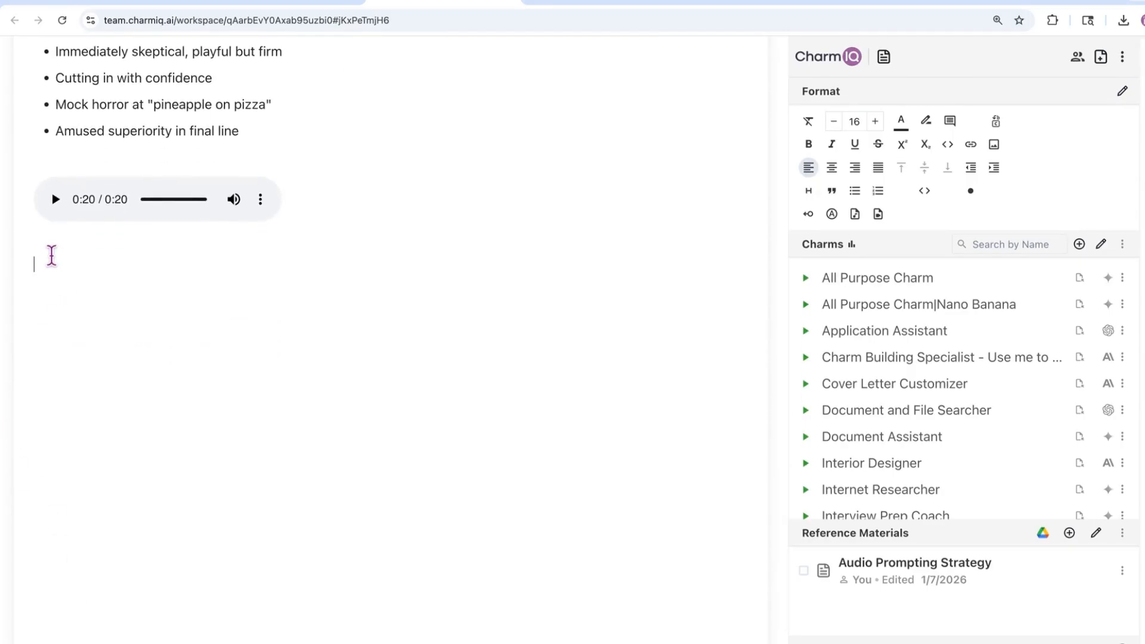
pyautogui.write('Charmer Can you make this male & female, and please use the audio prompting guide so we have a real-life conversation')
pyautogui.write('where one cuts in on the other?')
pyautogui.press('Return')
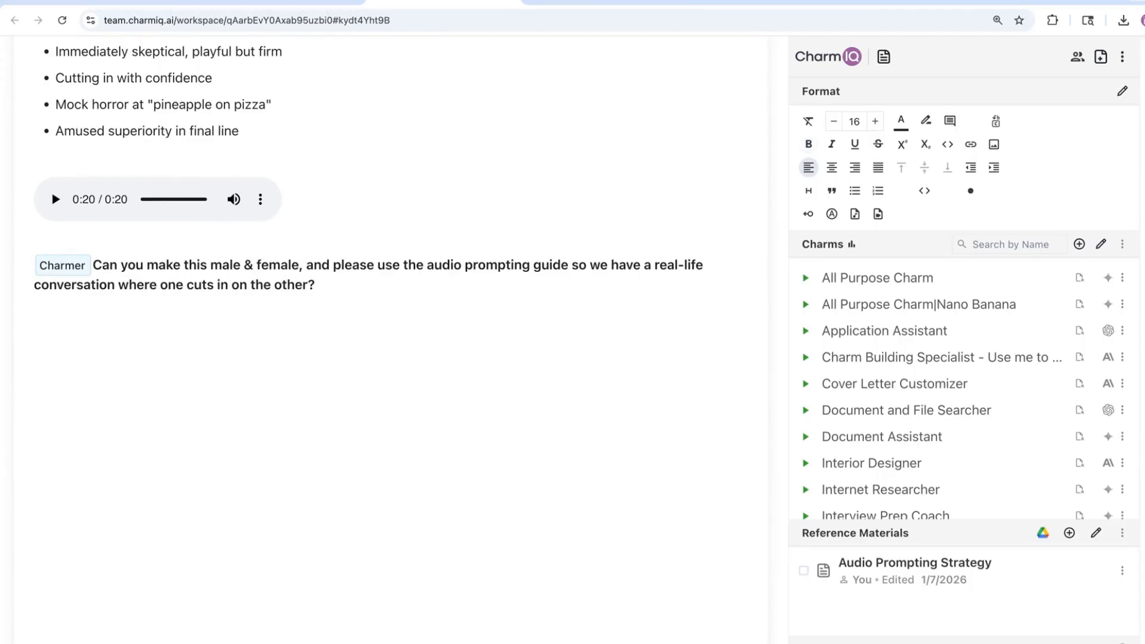
pyautogui.click(804, 570)
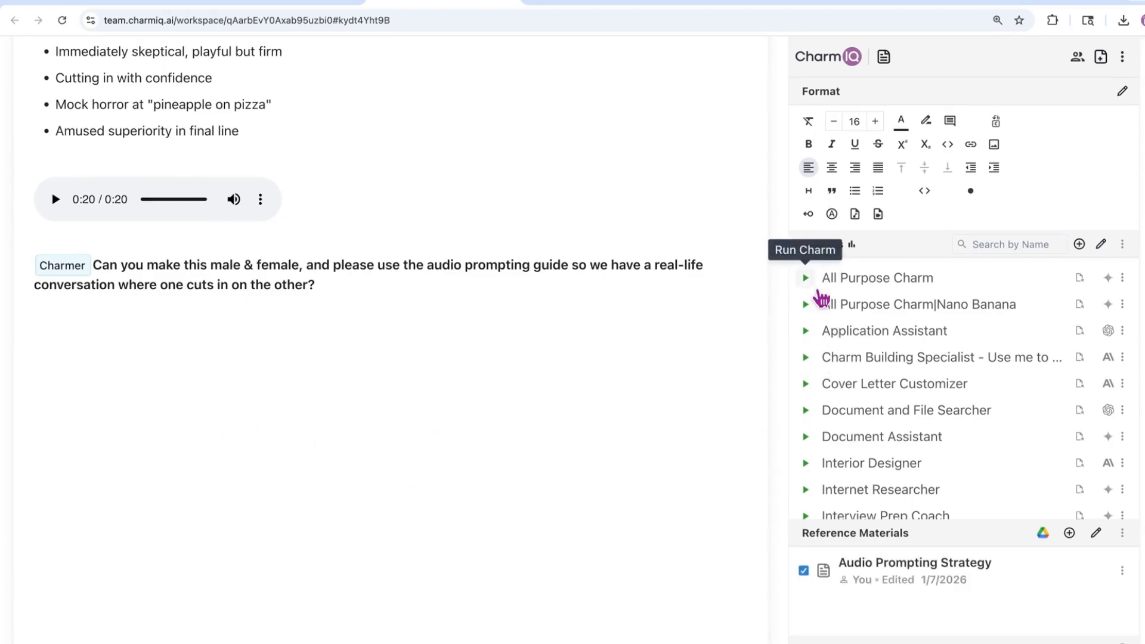
pyautogui.click(815, 287)
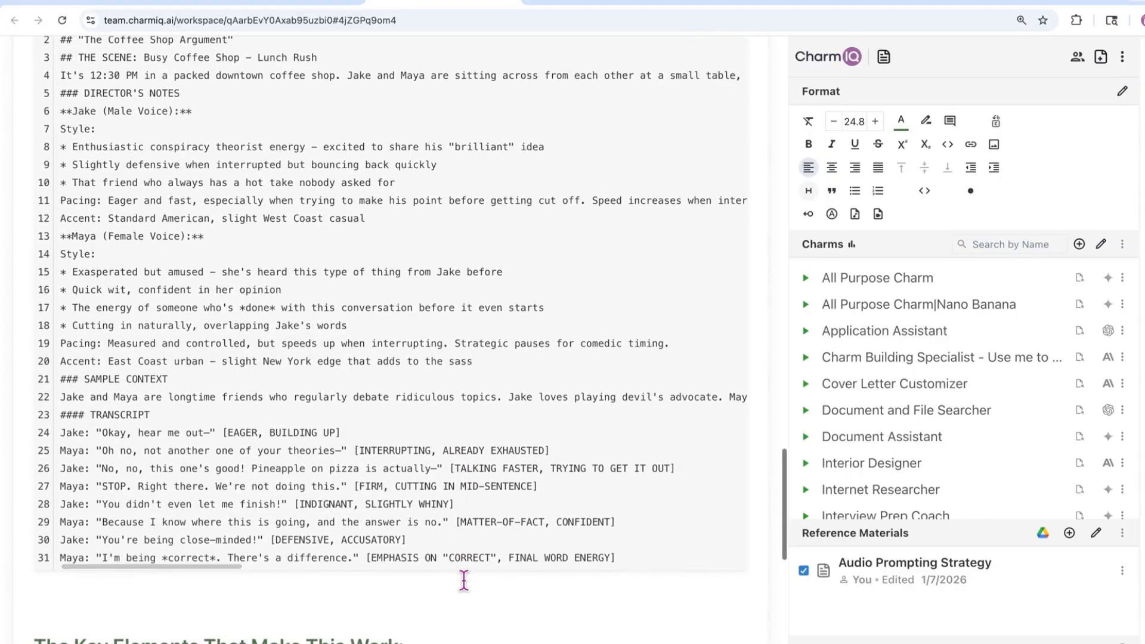
# Step: Review the Jake and Maya script and paste it into a new audio generation using the Gemini 2.5 Pro TTS model
pyautogui.scroll(6, 464, 578)
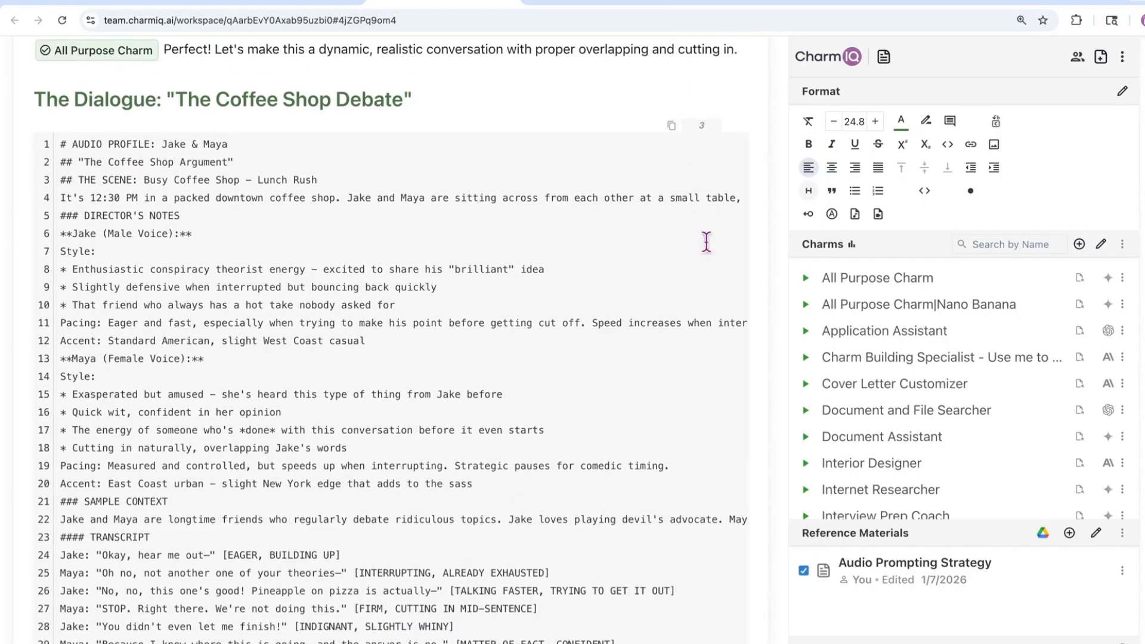
pyautogui.scroll(-2, 660, 424)
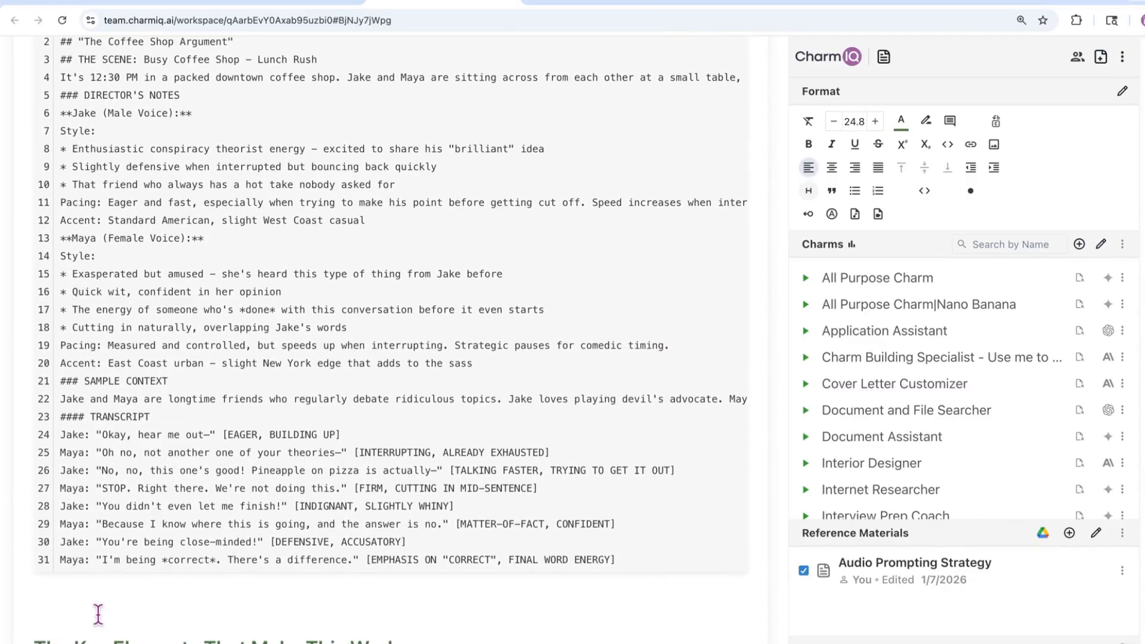
pyautogui.scroll(1, 182, 545)
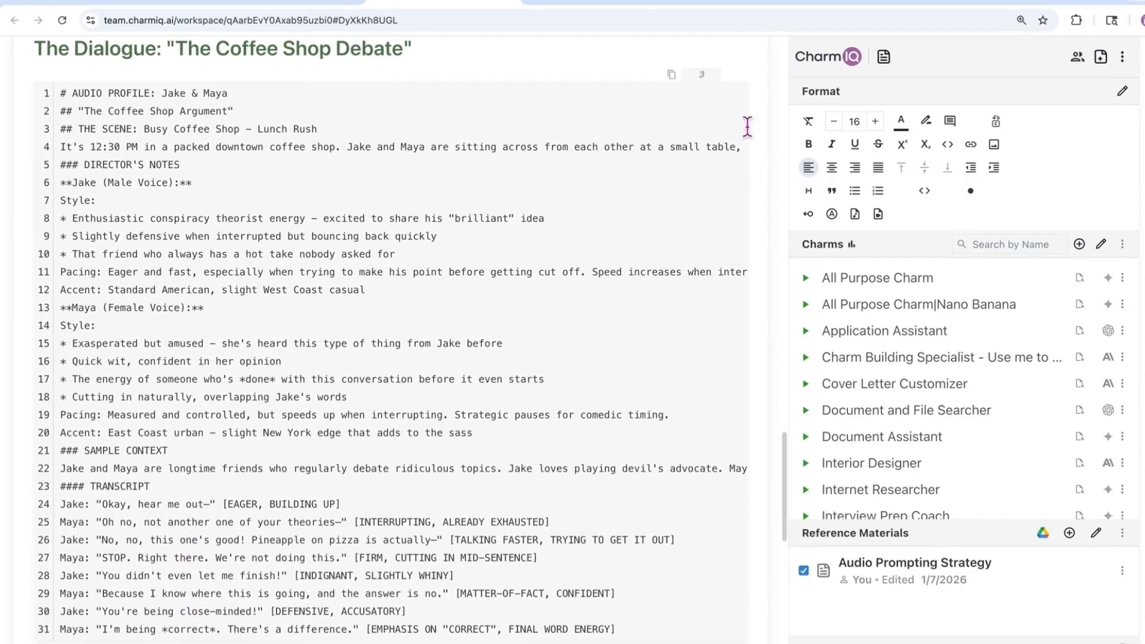
pyautogui.click(854, 213)
pyautogui.hotkey('ctrl', 'v')
pyautogui.click(658, 315)
pyautogui.click(665, 332)
# Step: Make the audio multi-speaker and name the first speaker Jake with the male voice Algenib – Gravelly
pyautogui.click(453, 346)
pyautogui.tripleClick(381, 413)
pyautogui.write('Jake')
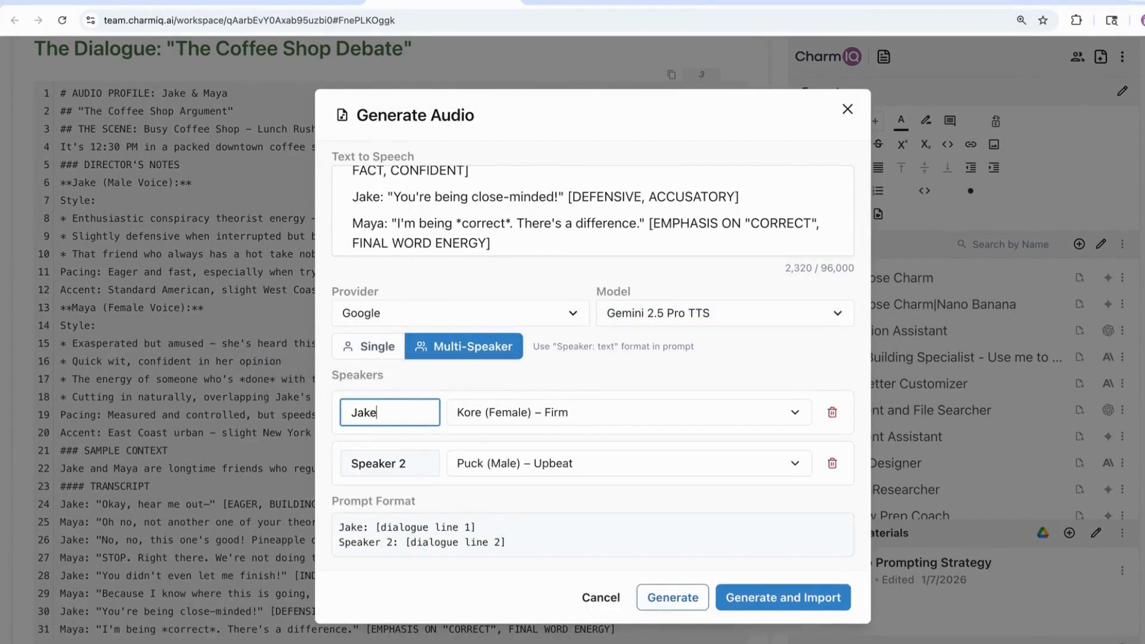
pyautogui.click(540, 412)
pyautogui.click(552, 537)
# Step: Name the second speaker Maya with the female voice Achernar – Soft, then generate, import and play the conversation audio
pyautogui.tripleClick(388, 464)
pyautogui.write('Maya')
pyautogui.click(544, 472)
pyautogui.click(510, 496)
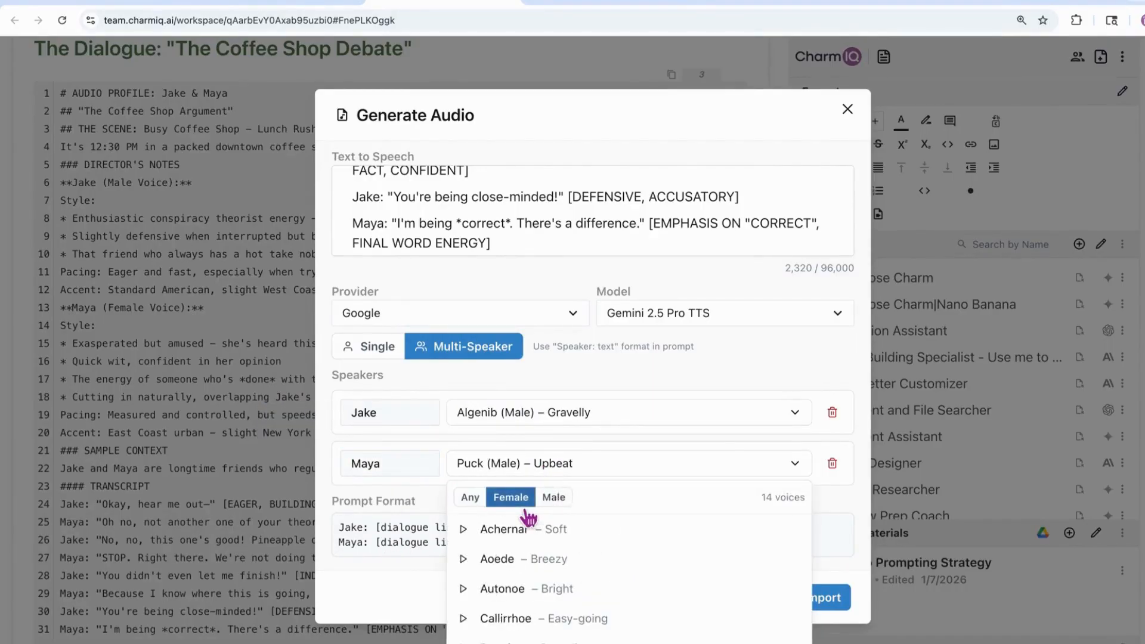
pyautogui.click(504, 538)
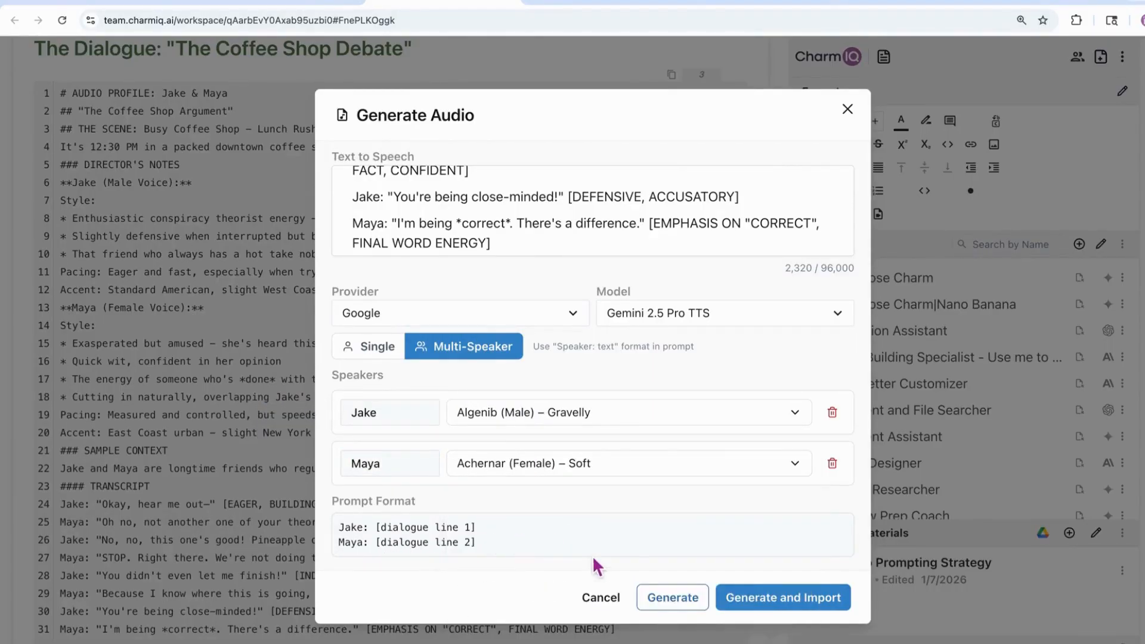
pyautogui.click(786, 597)
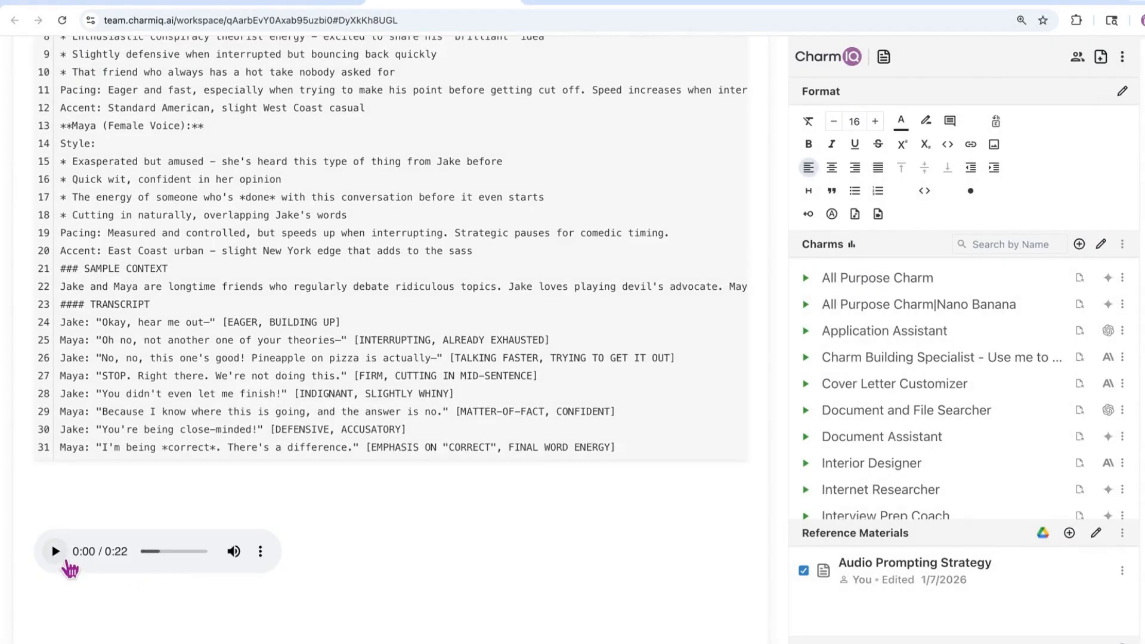
pyautogui.click(67, 561)
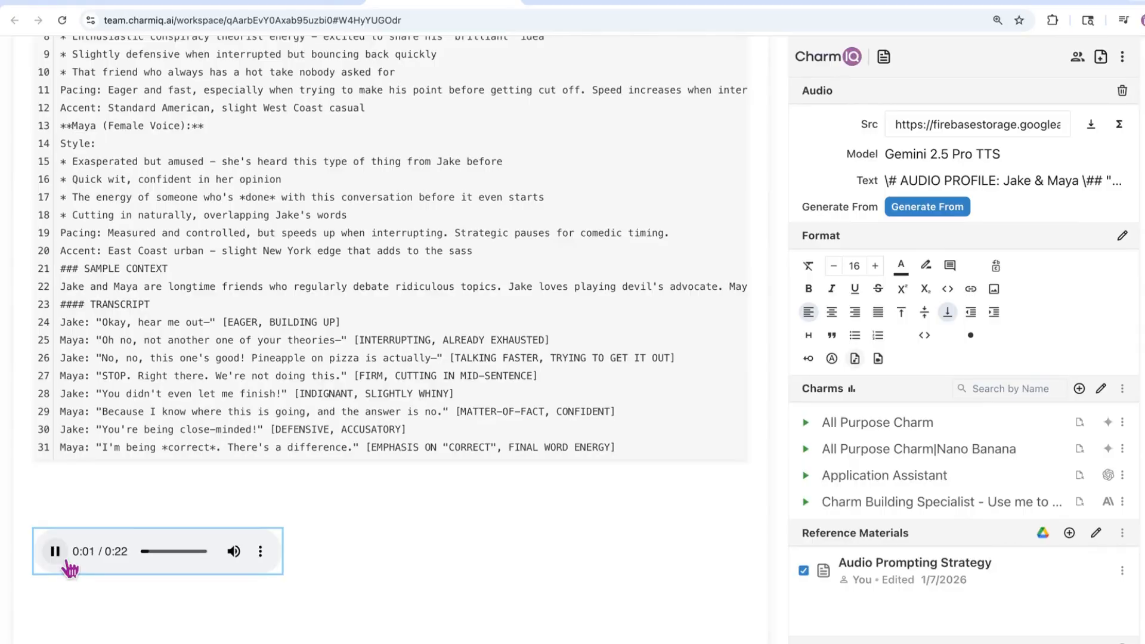